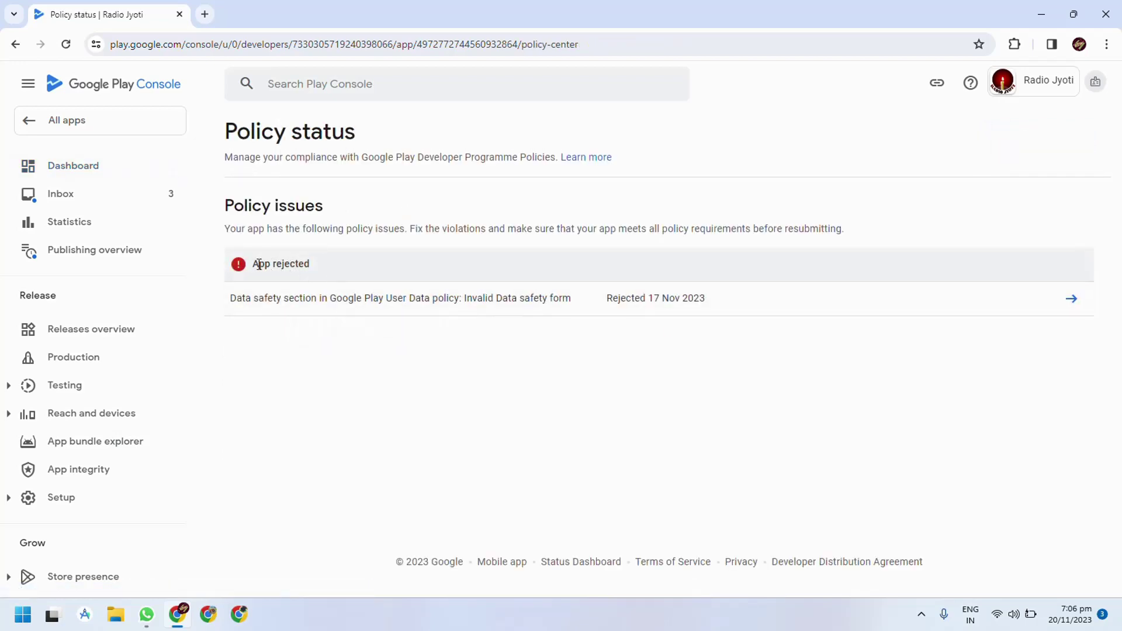
# Open the details of the Invalid Data safety form rejection and go to the Data safety questionnaire
pyautogui.moveTo(234, 299); pyautogui.dragTo(468, 298)
pyautogui.tripleClick(470, 298)
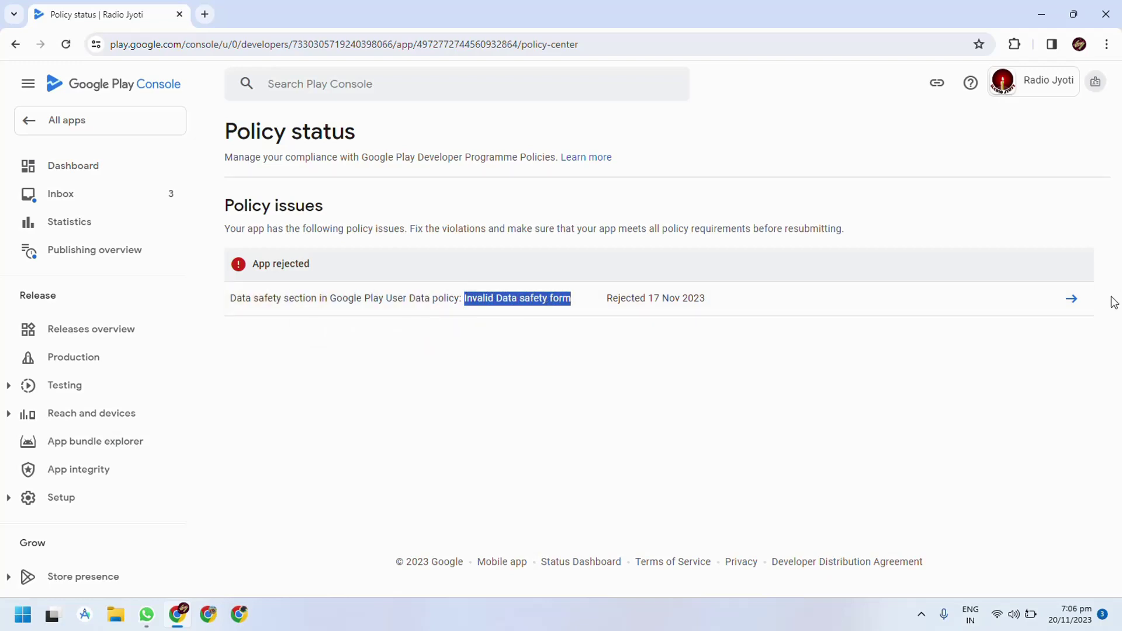
pyautogui.click(1073, 300)
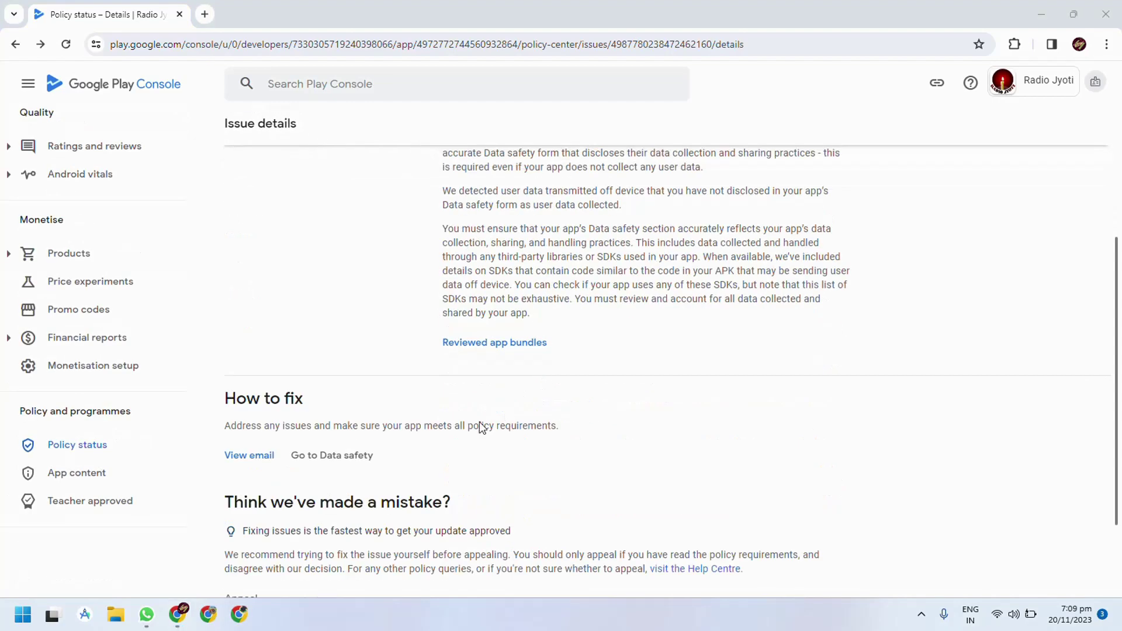
pyautogui.scroll(-2, 480, 425)
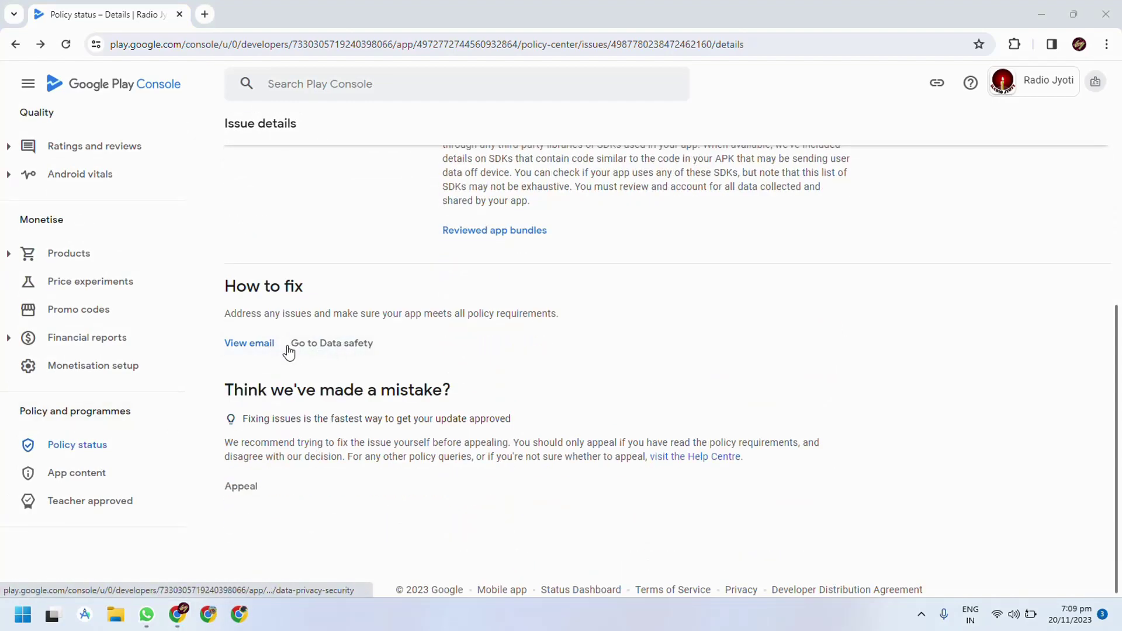
pyautogui.click(340, 350)
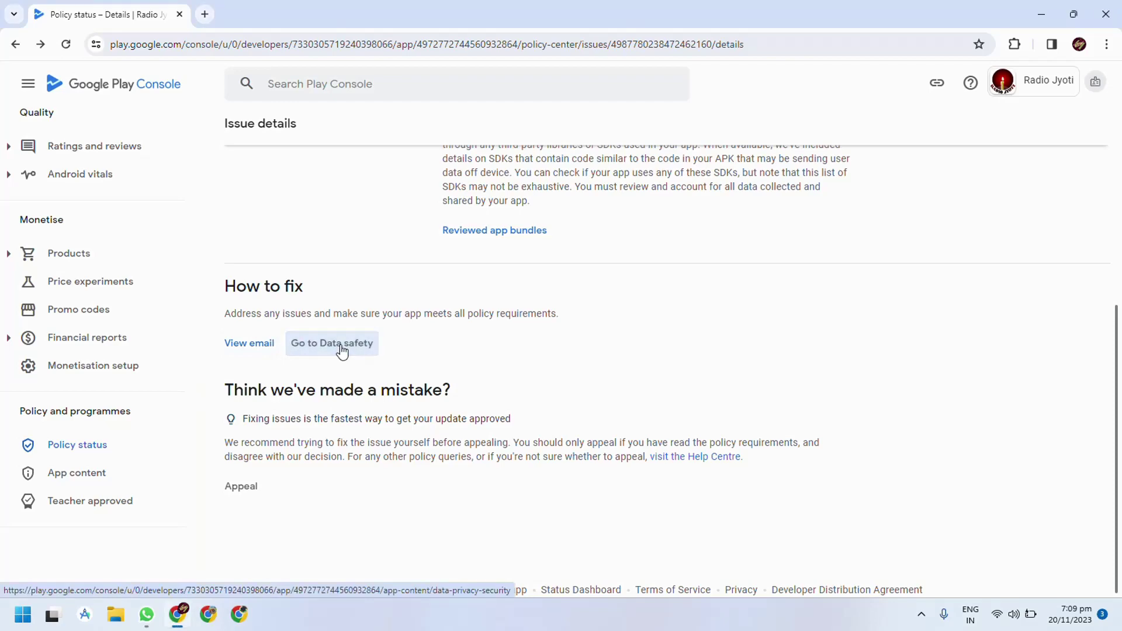
# Read through the Data safety overview, including the definitions and disclosure requirements, and proceed to Data collection and security
pyautogui.scroll(-6, 347, 322)
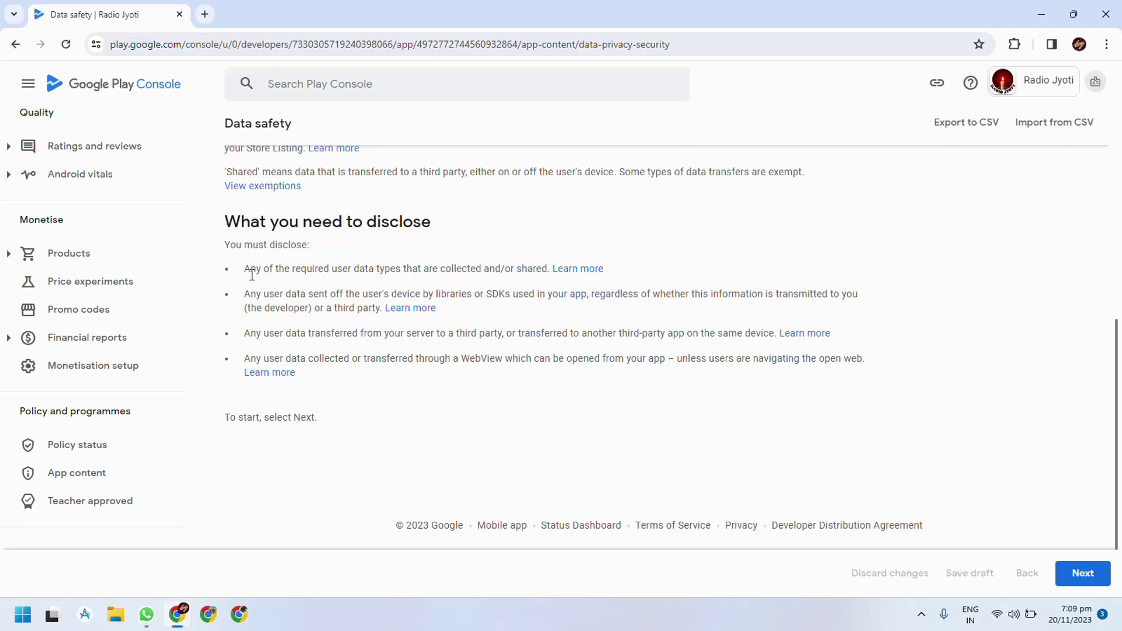
pyautogui.scroll(6, 398, 274)
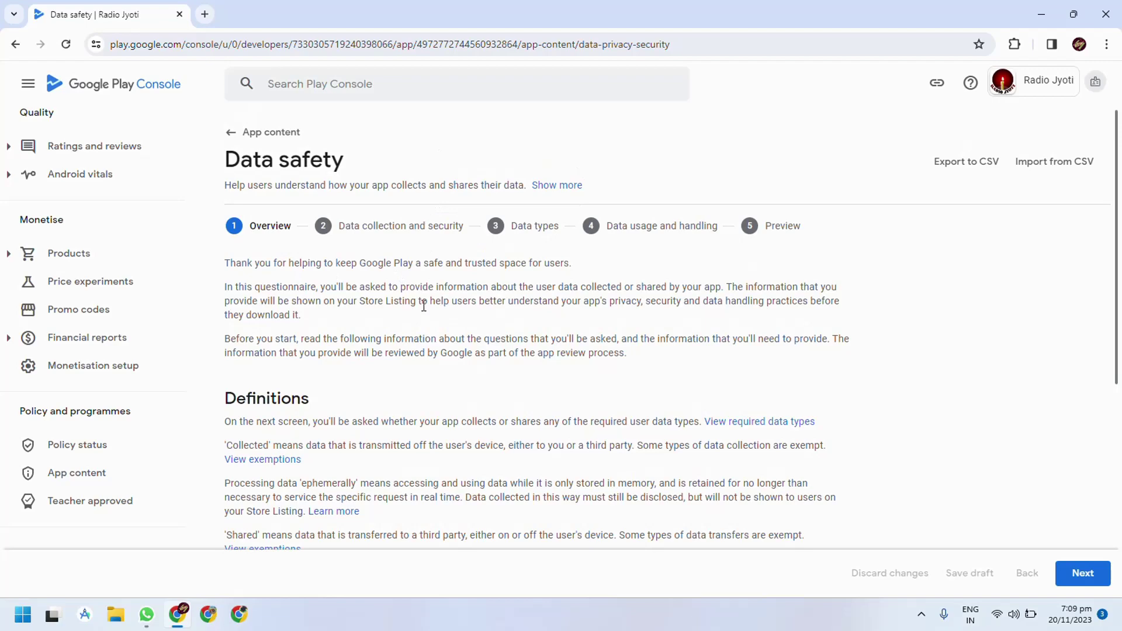
pyautogui.scroll(-4, 424, 305)
pyautogui.scroll(4, 424, 305)
pyautogui.scroll(-5, 424, 305)
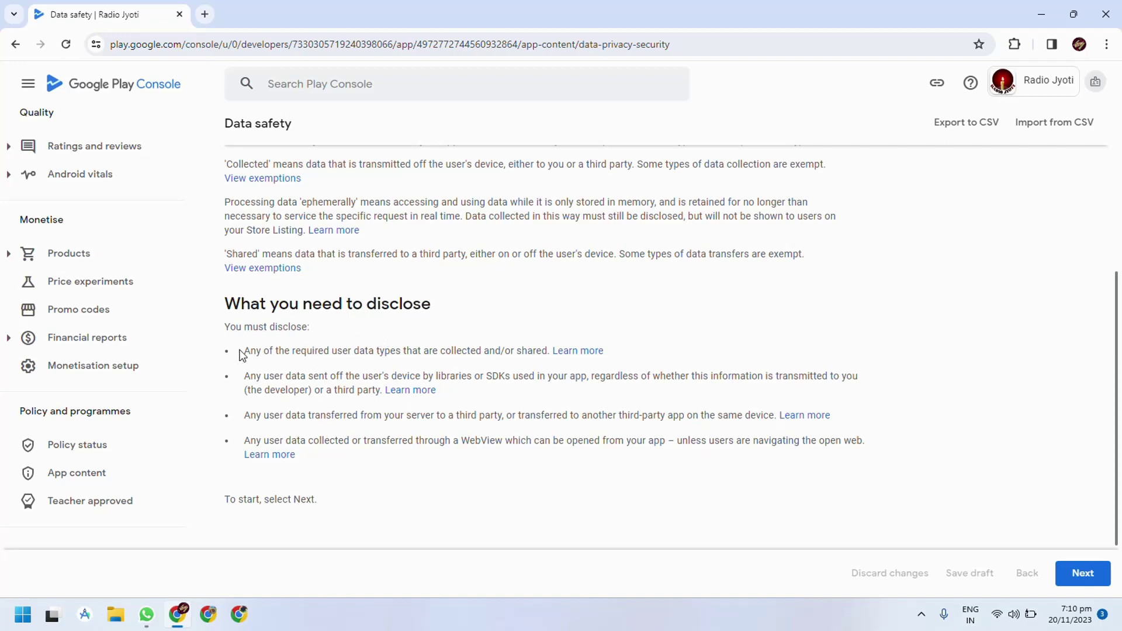
pyautogui.click(1086, 580)
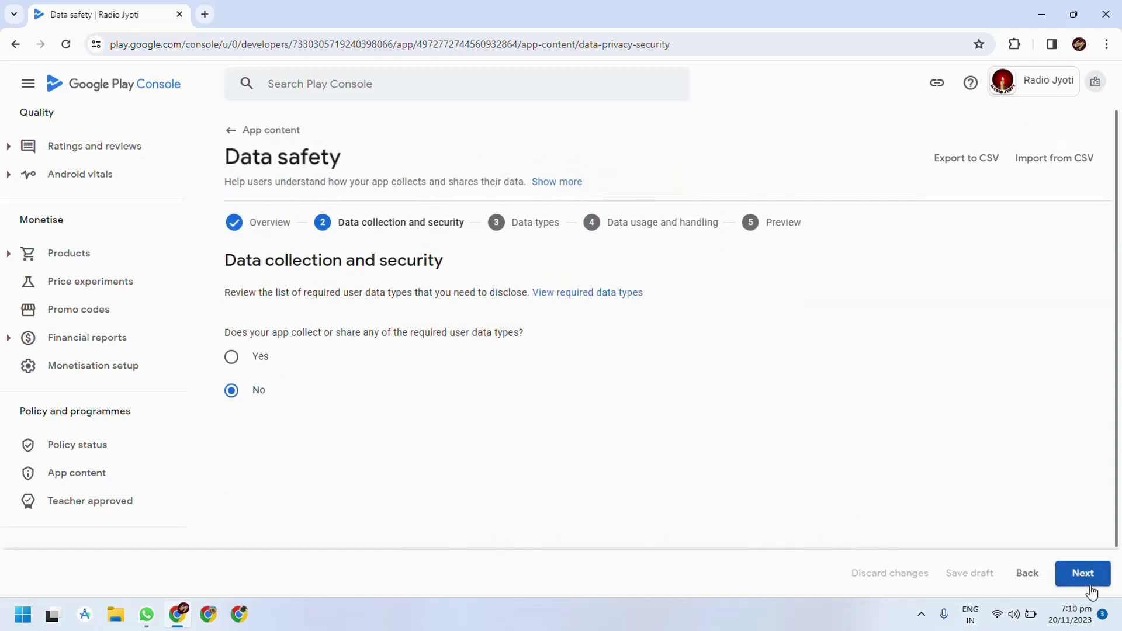
# Answer Yes to collecting or sharing required user data types and Yes to all collected data being encrypted in transit
pyautogui.click(232, 362)
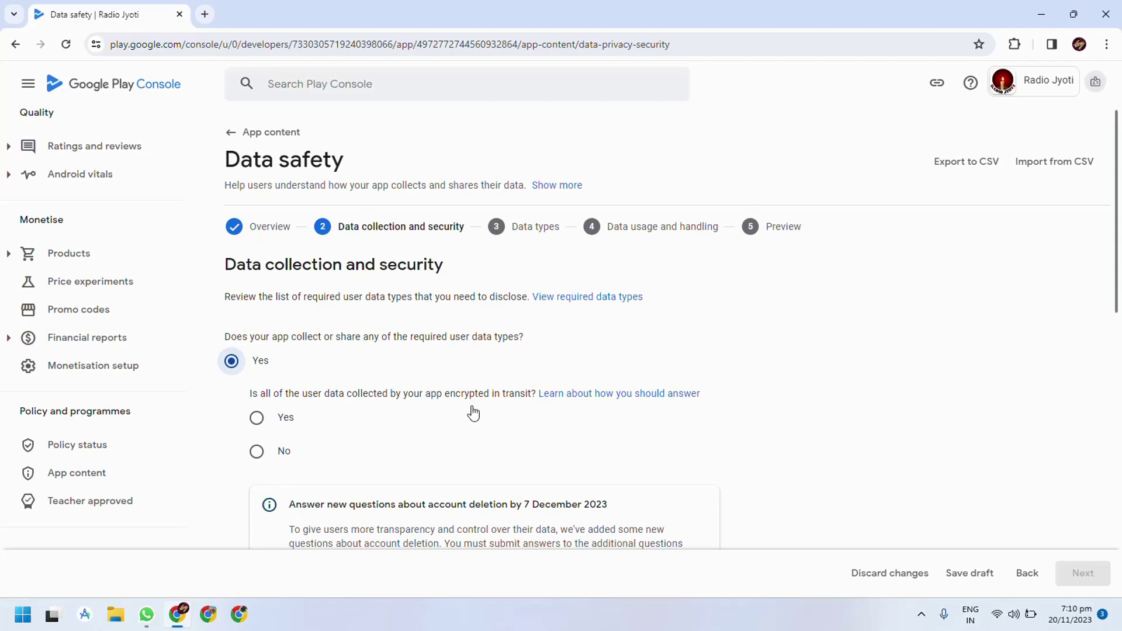
pyautogui.click(255, 418)
pyautogui.scroll(-5, 350, 409)
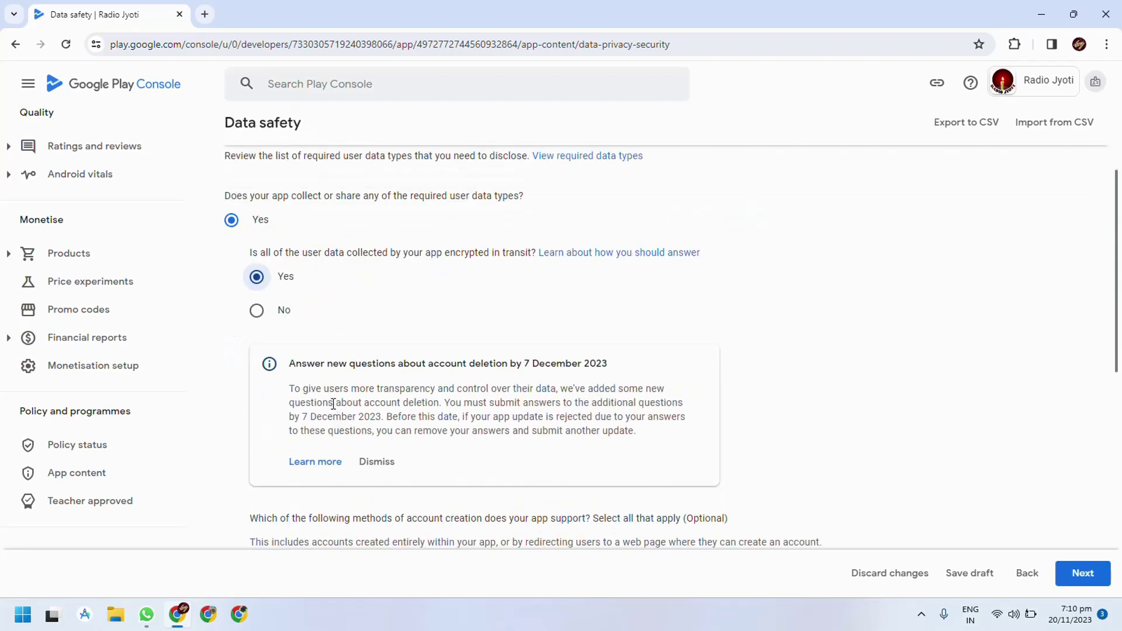
# Read the optional question on supported account creation methods, skip it, and continue to the Data types section
pyautogui.scroll(-3, 361, 435)
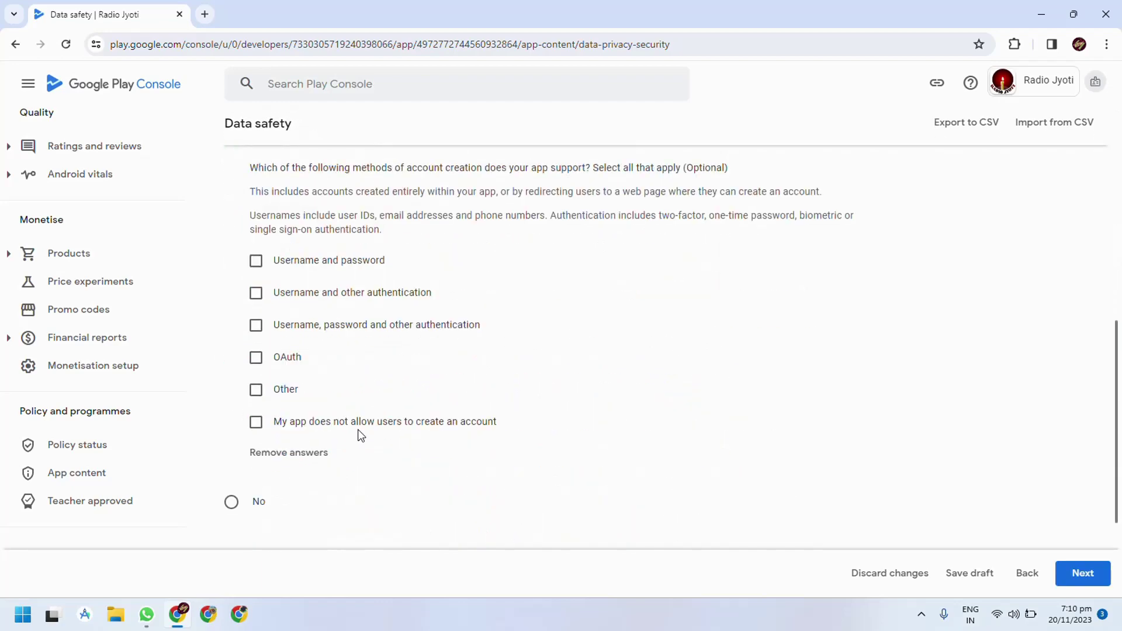
pyautogui.scroll(3, 357, 436)
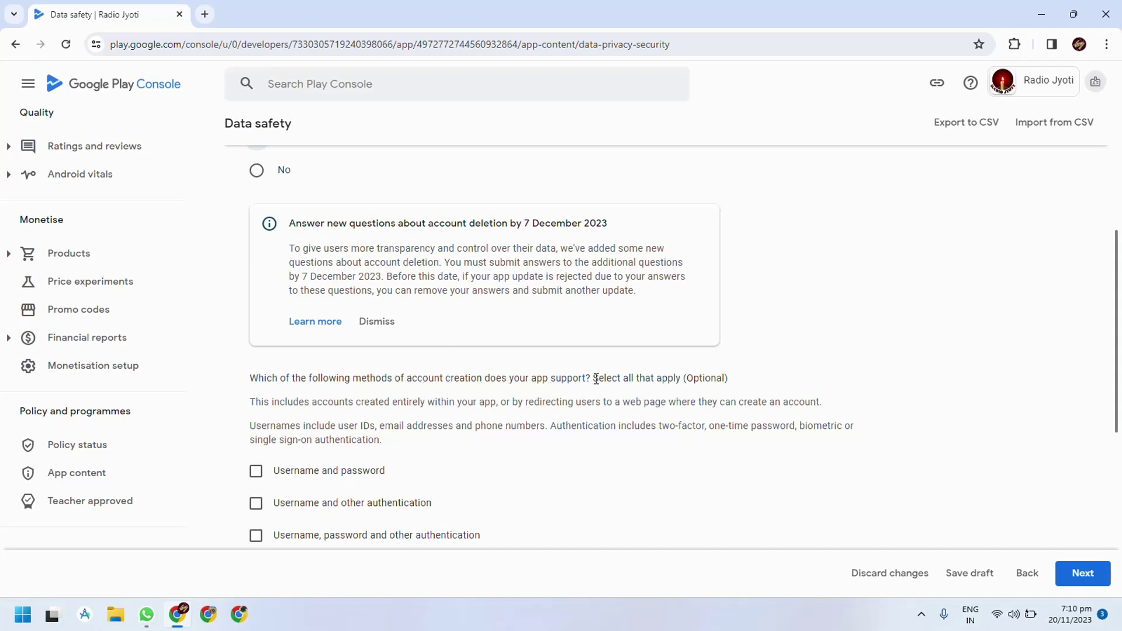
pyautogui.moveTo(596, 379); pyautogui.dragTo(253, 383)
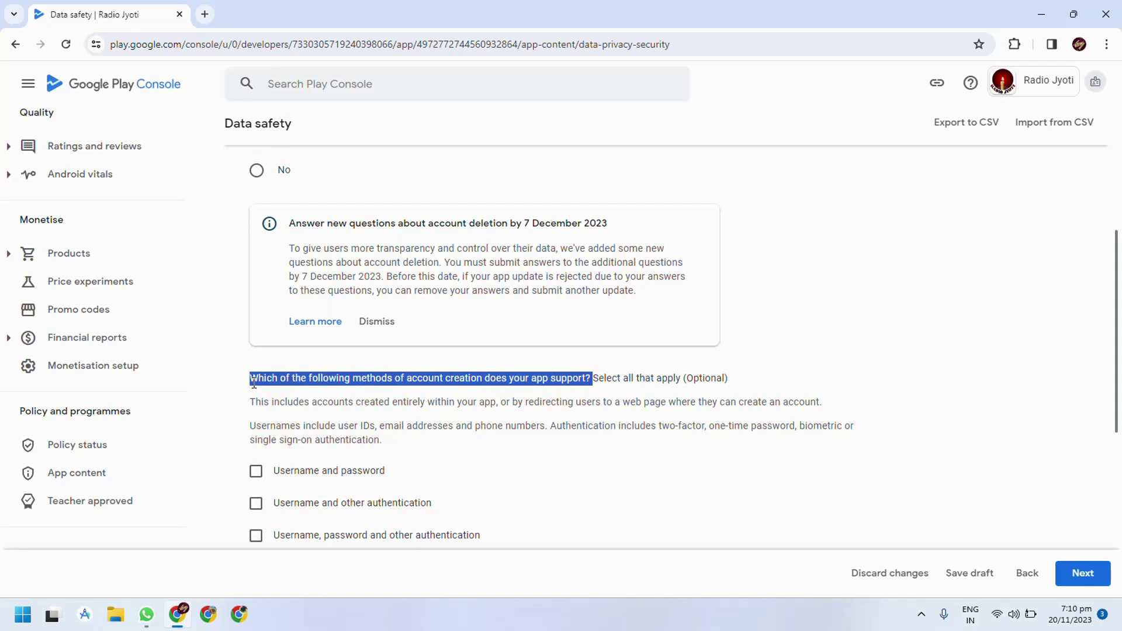
pyautogui.click(406, 379)
pyautogui.moveTo(251, 379); pyautogui.dragTo(593, 375)
pyautogui.click(533, 382)
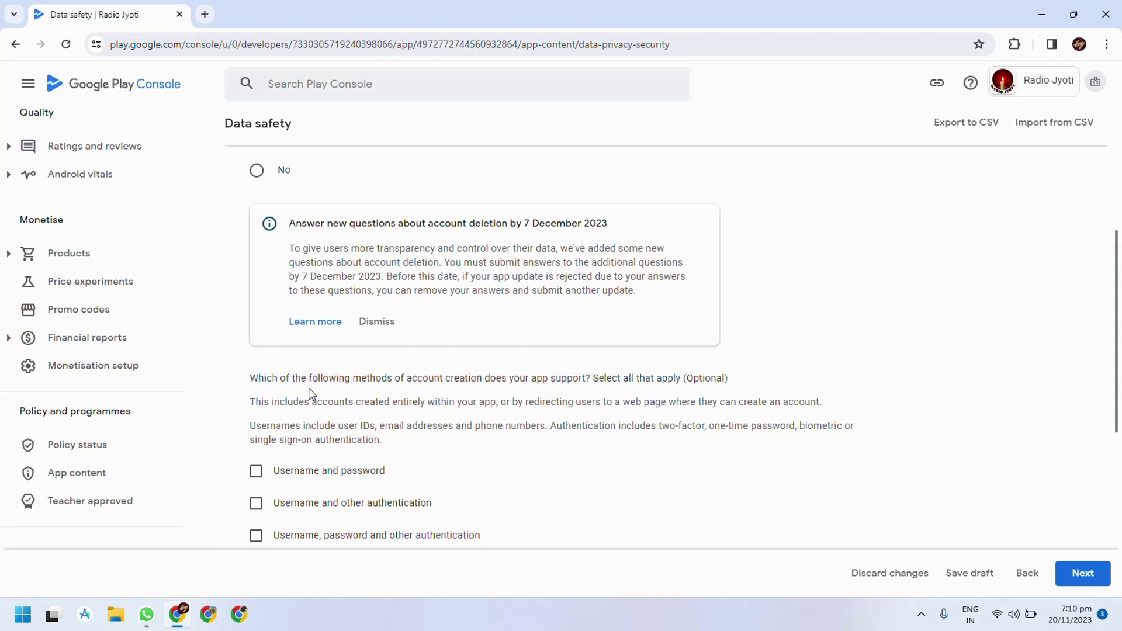
pyautogui.moveTo(255, 380); pyautogui.dragTo(611, 373)
pyautogui.scroll(-2, 346, 451)
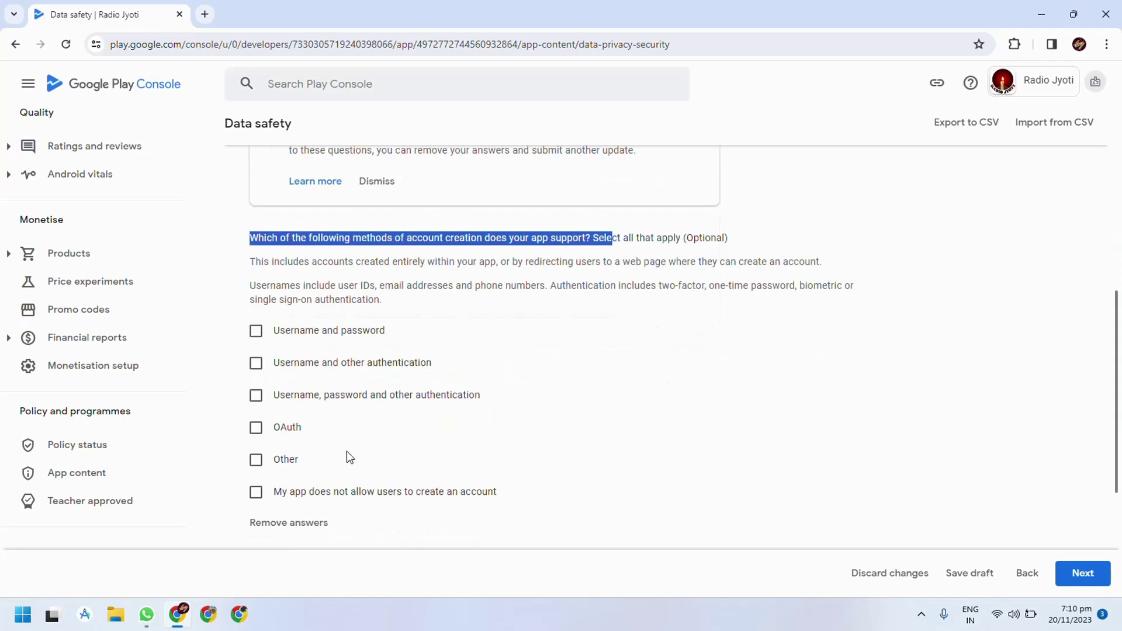
pyautogui.click(1082, 576)
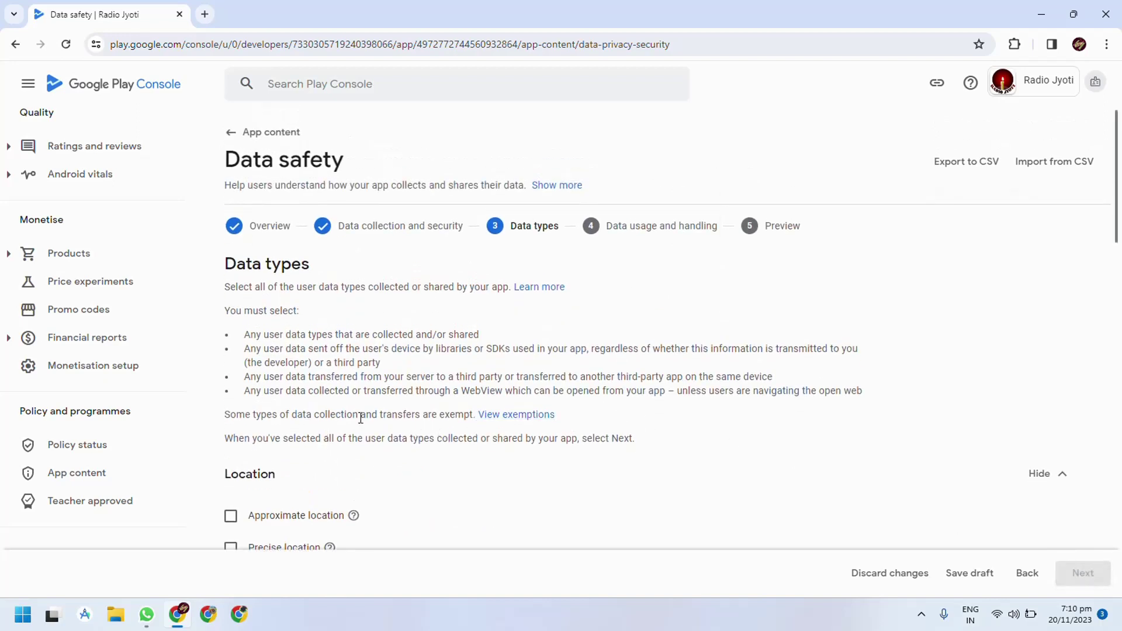
# Examine the Data types instructions and the options listed under Location and Personal info
pyautogui.scroll(-1, 374, 415)
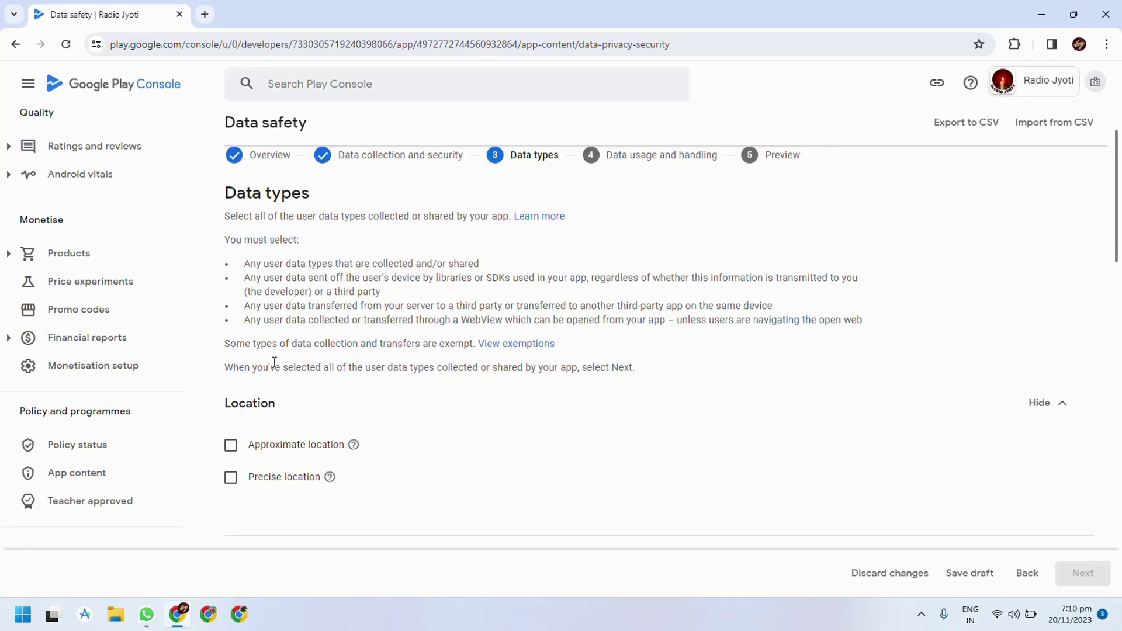
pyautogui.scroll(-3, 330, 288)
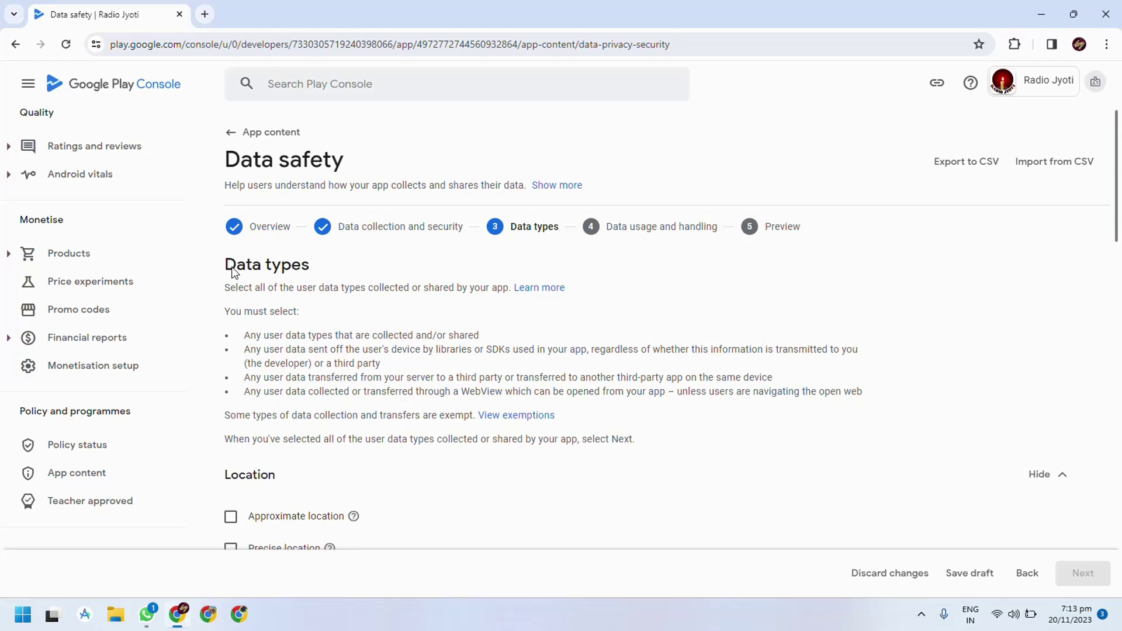
pyautogui.moveTo(221, 266); pyautogui.dragTo(370, 266)
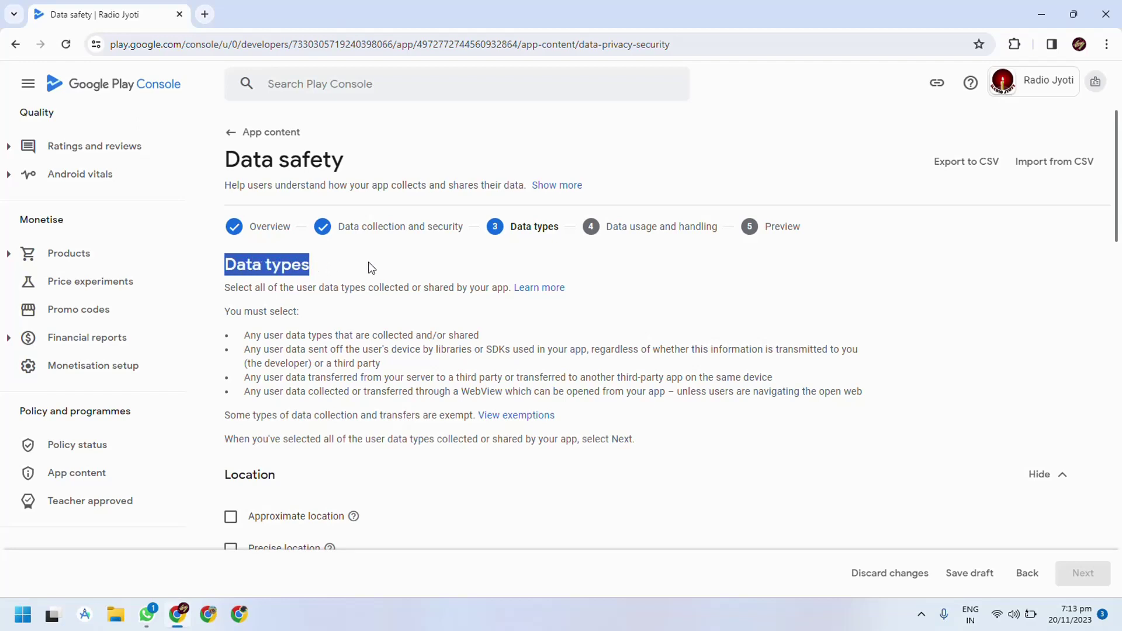
pyautogui.scroll(-2, 318, 313)
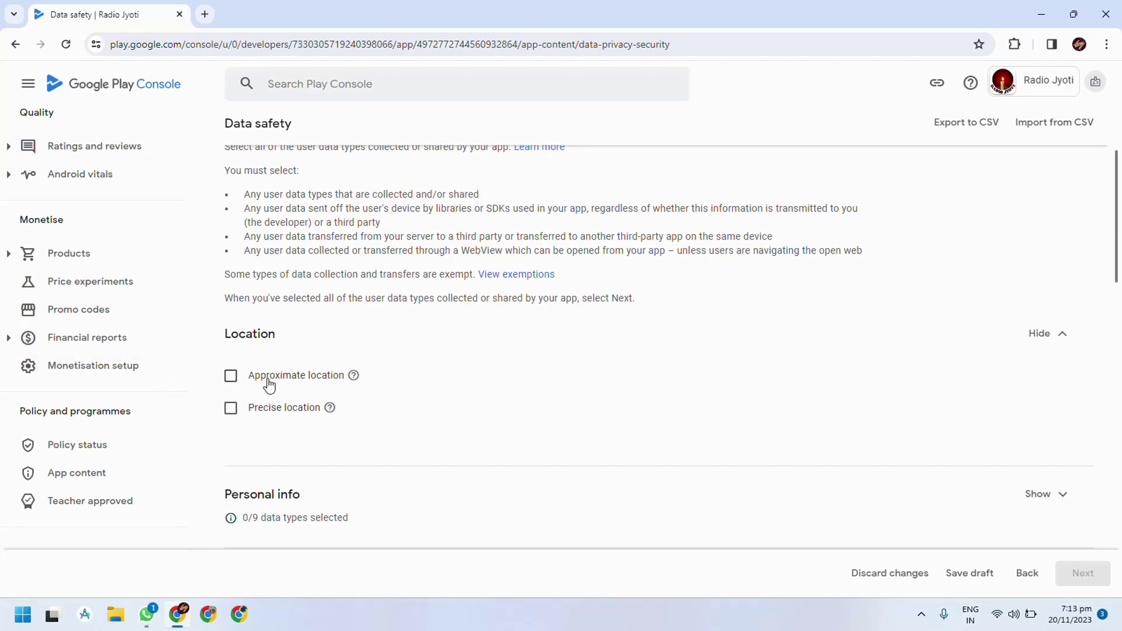
pyautogui.scroll(-1, 325, 380)
pyautogui.scroll(-2, 315, 403)
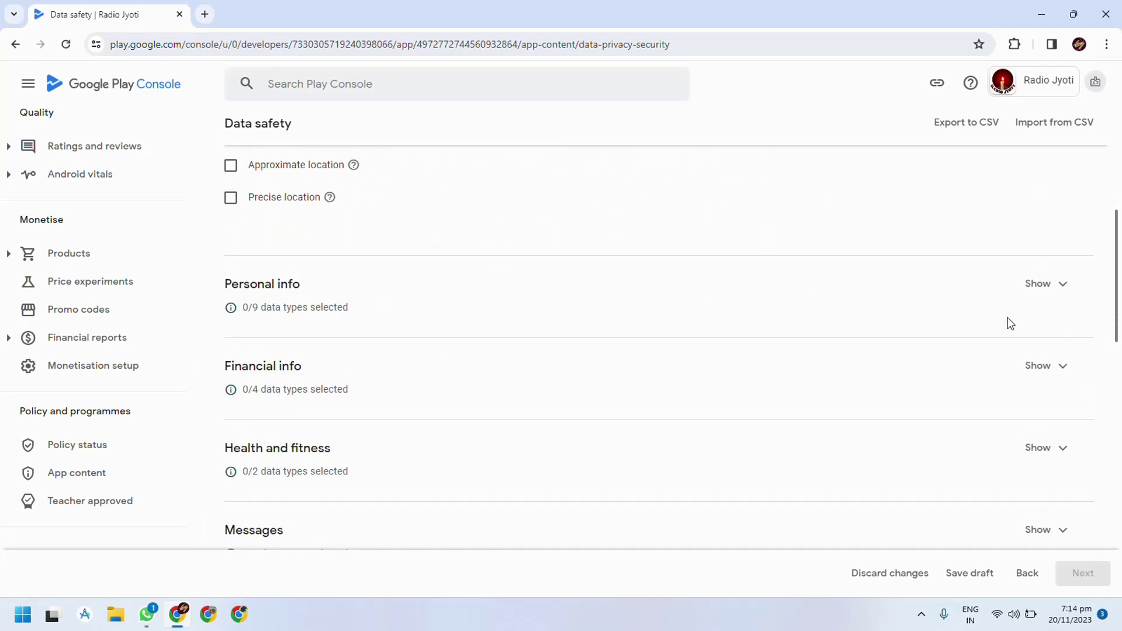
pyautogui.click(1057, 286)
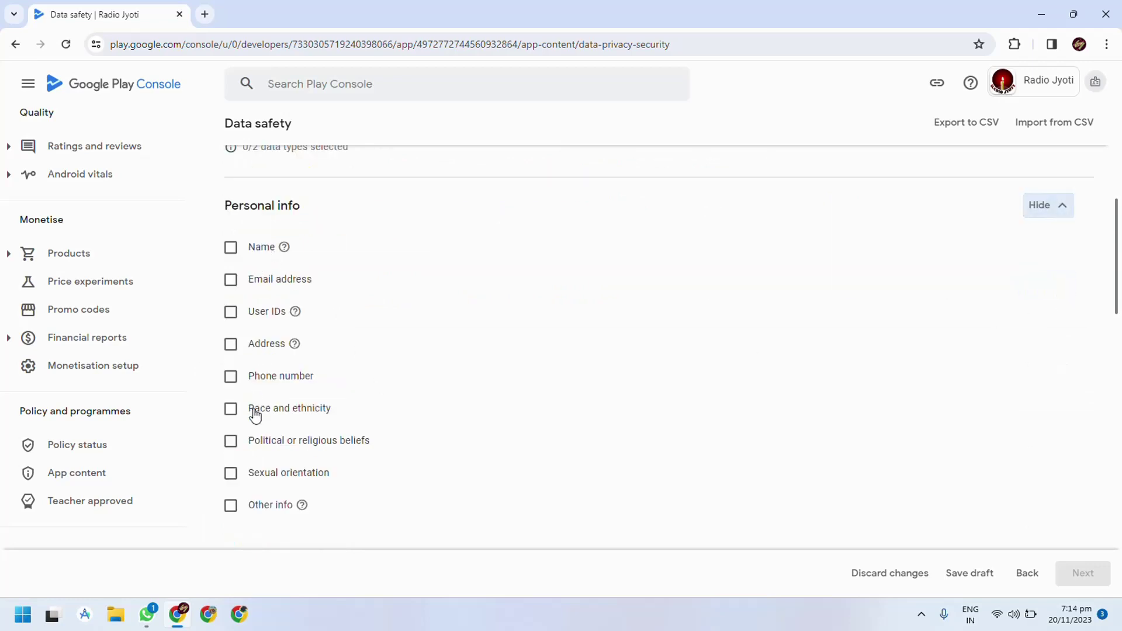
pyautogui.scroll(-1, 352, 491)
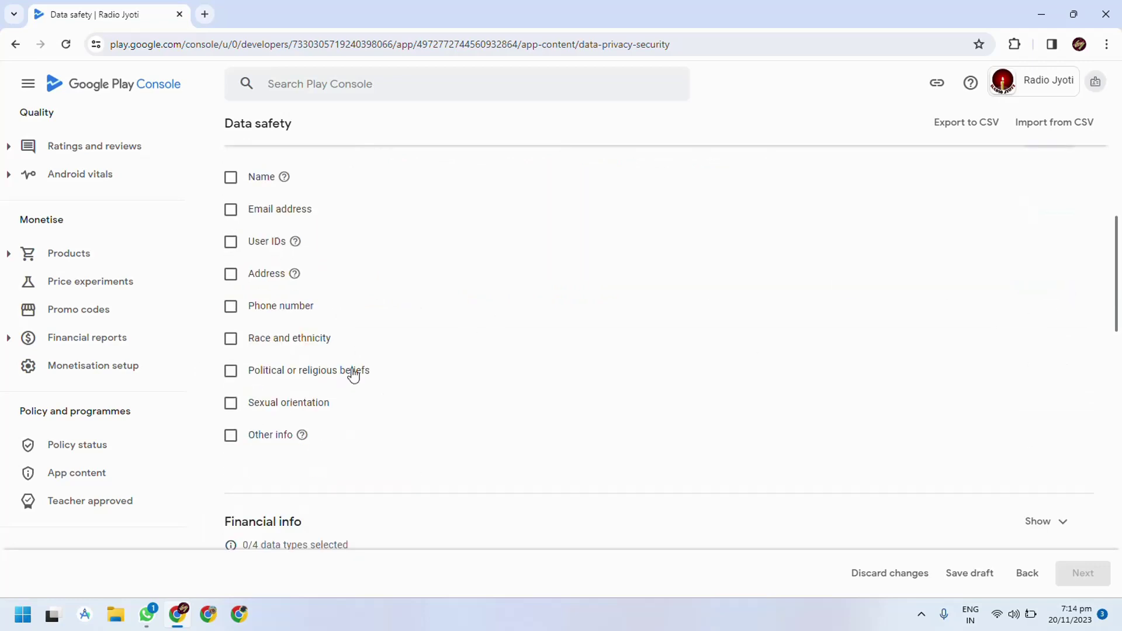
pyautogui.scroll(-1, 330, 400)
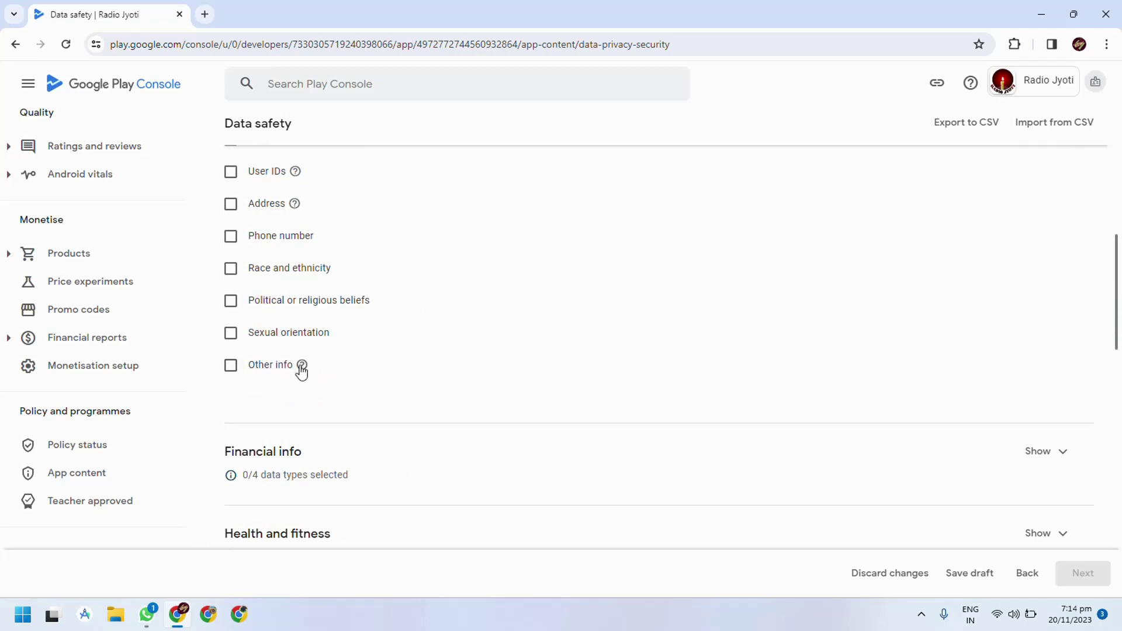
pyautogui.moveTo(302, 371)
pyautogui.scroll(-2, 317, 383)
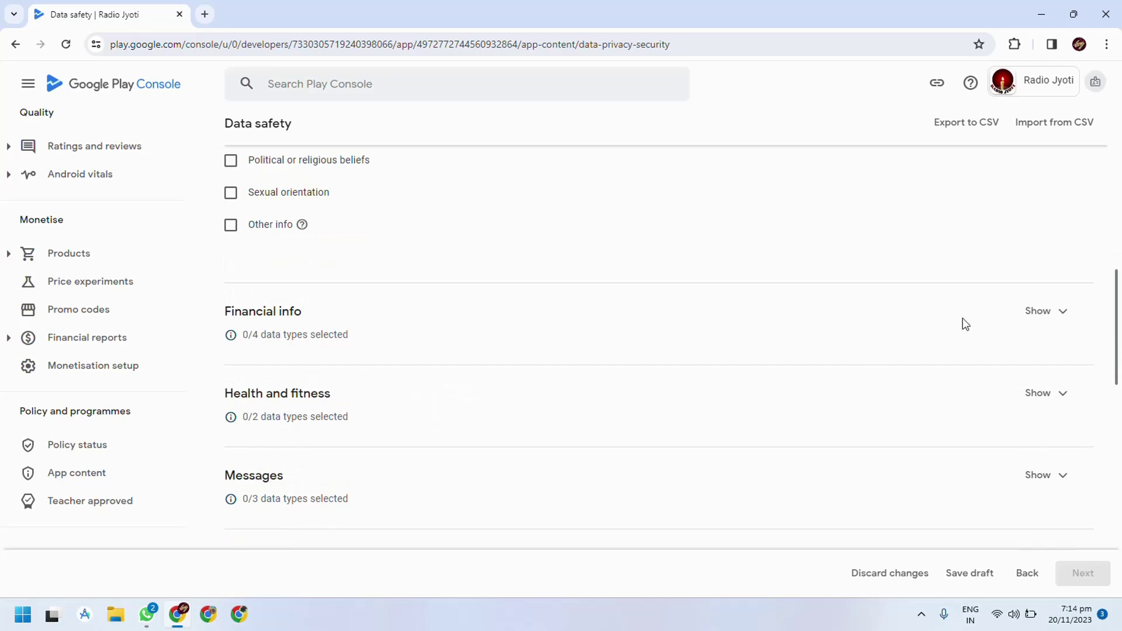
# Examine the data type options listed under Financial info, Health and fitness, and Messages
pyautogui.click(1040, 311)
pyautogui.scroll(-4, 302, 333)
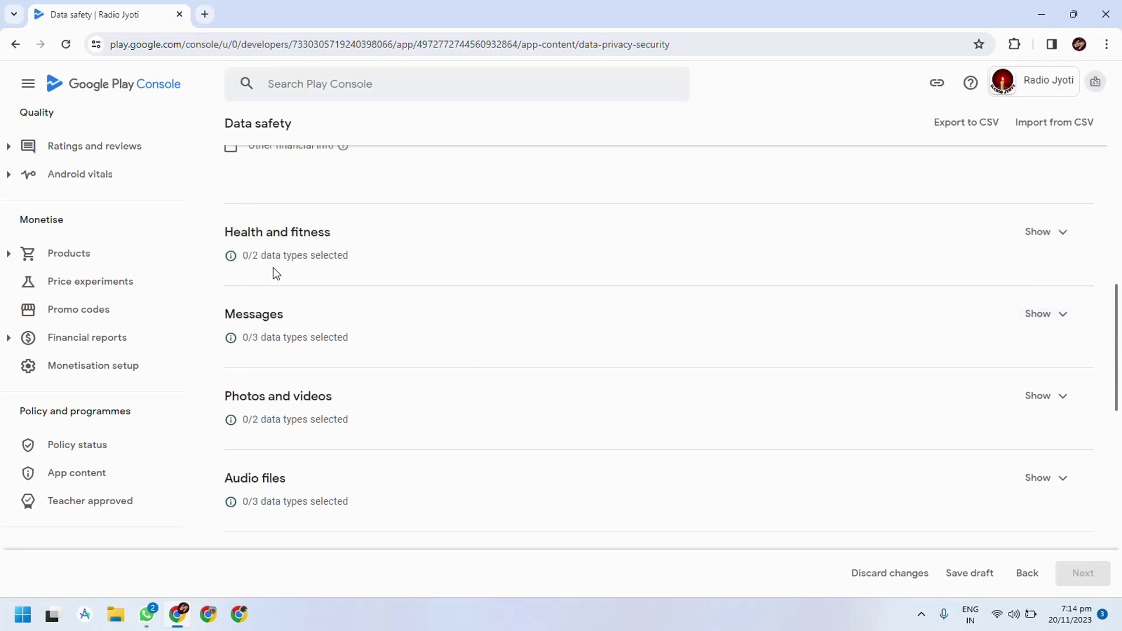
pyautogui.scroll(3, 272, 267)
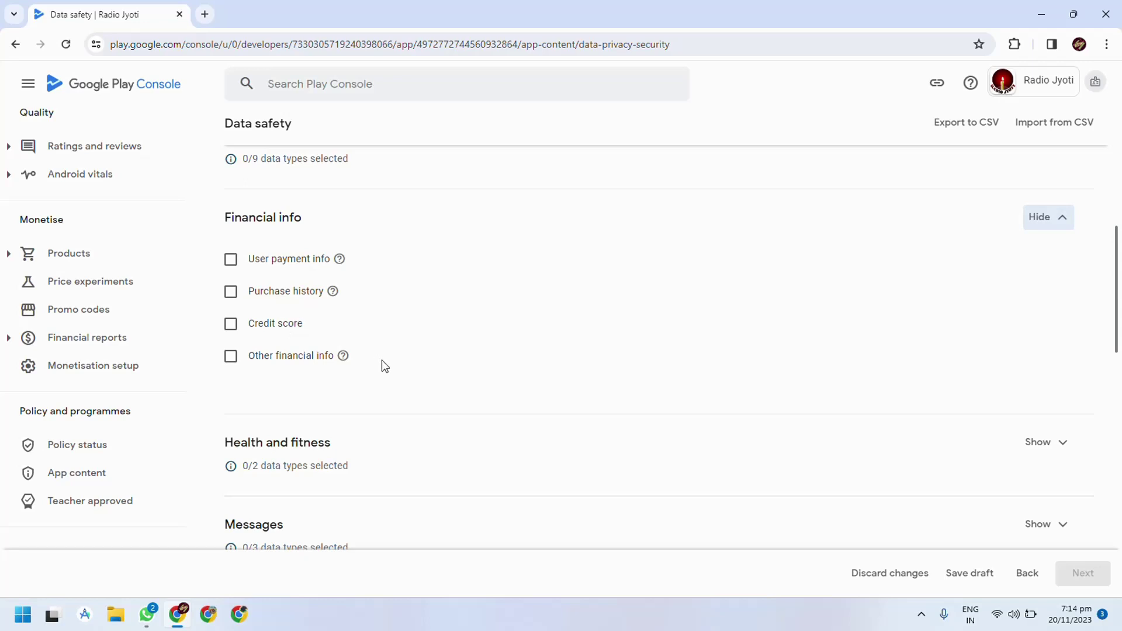
pyautogui.click(1042, 445)
pyautogui.scroll(-1, 730, 412)
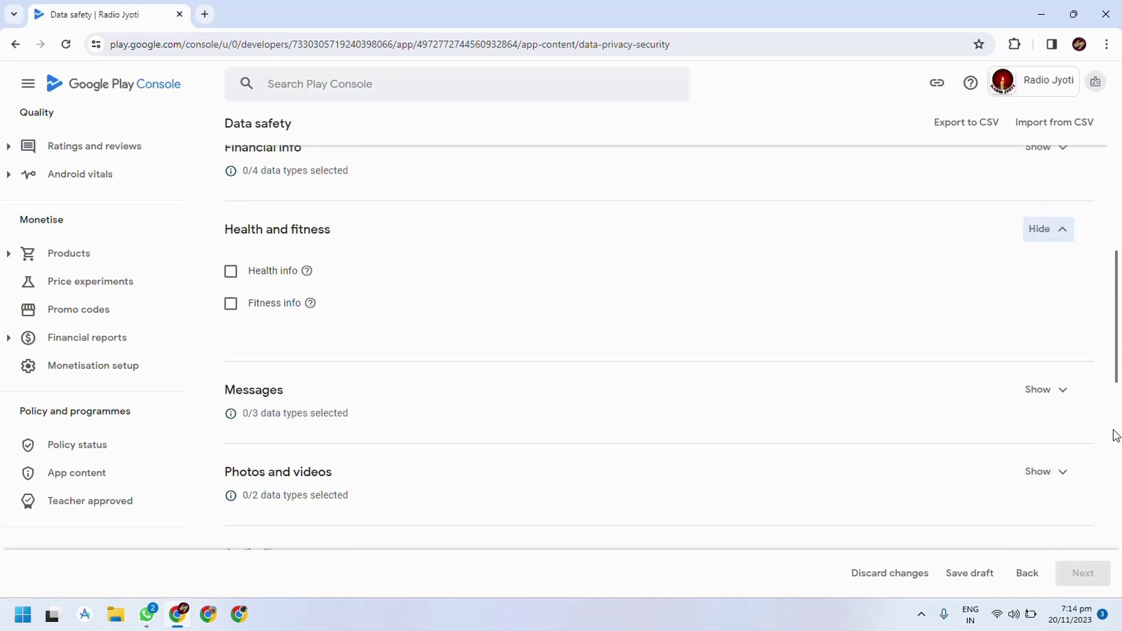
pyautogui.click(1043, 389)
pyautogui.scroll(-1, 351, 409)
pyautogui.scroll(-1, 351, 403)
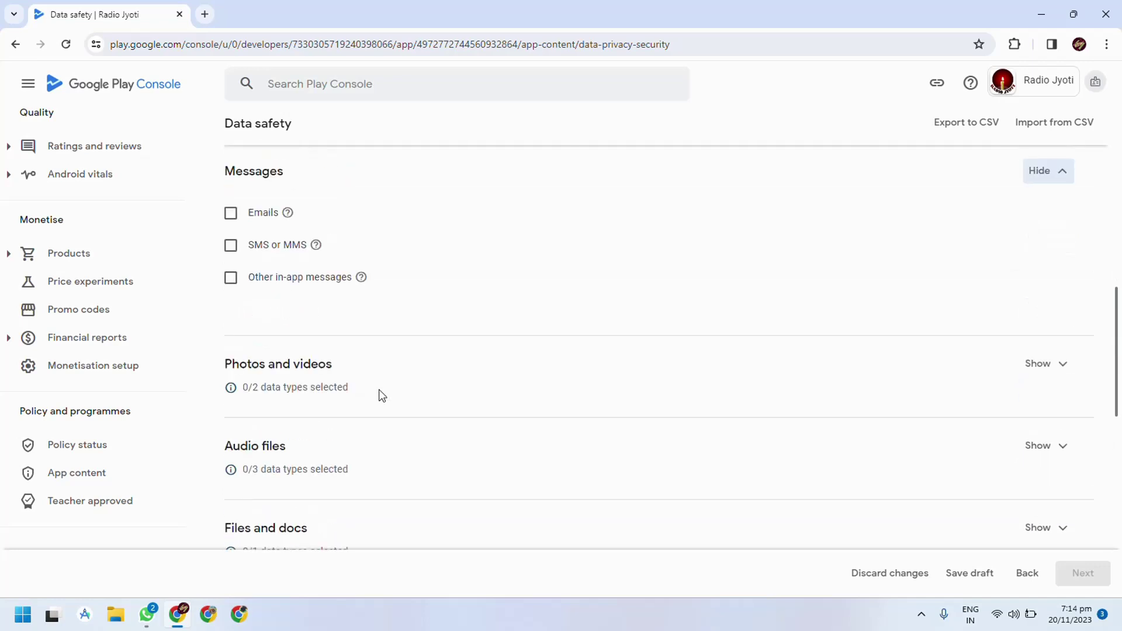
# Examine the data type options under Photos and videos, Audio files, Files and docs, Calendar, and Contacts
pyautogui.click(1063, 362)
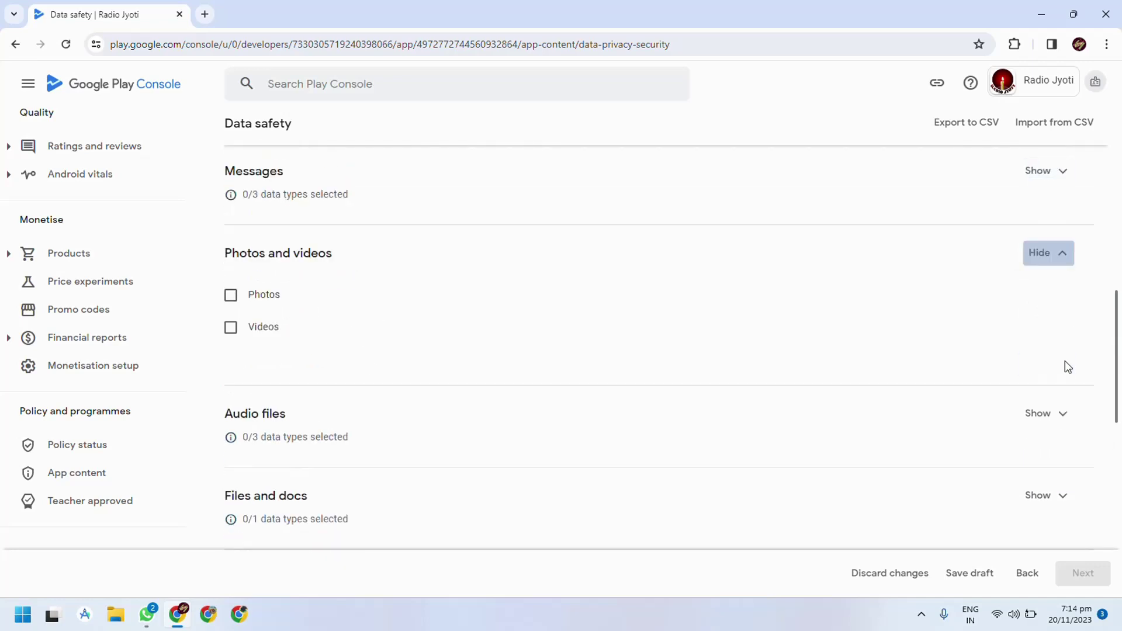
pyautogui.click(1051, 413)
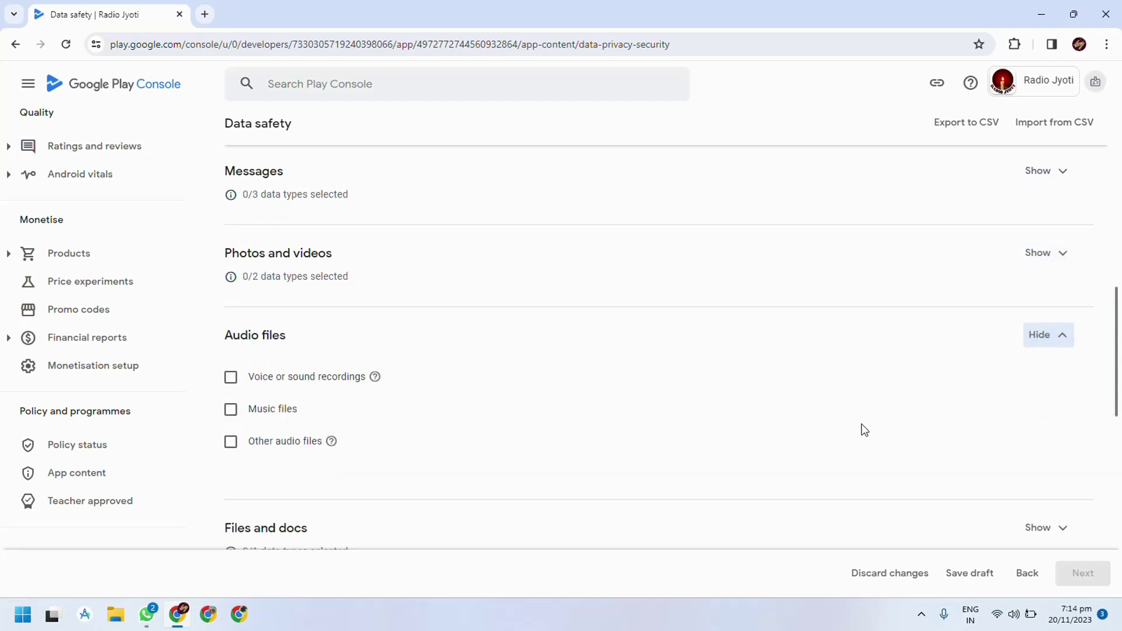
pyautogui.scroll(-1, 861, 429)
pyautogui.click(1054, 461)
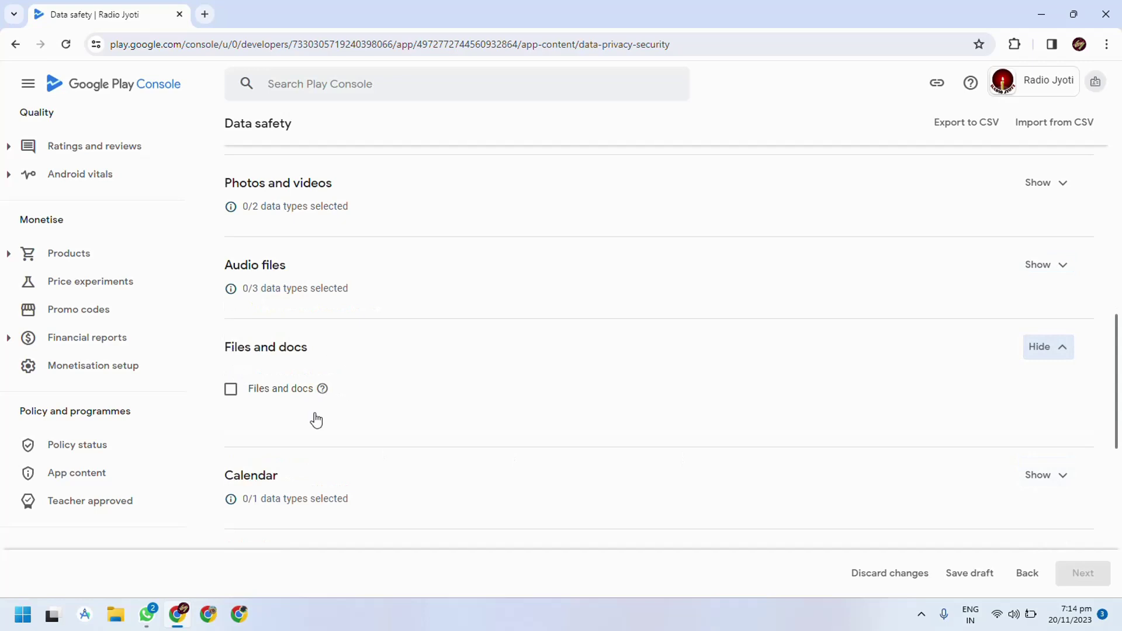
pyautogui.scroll(-1, 314, 423)
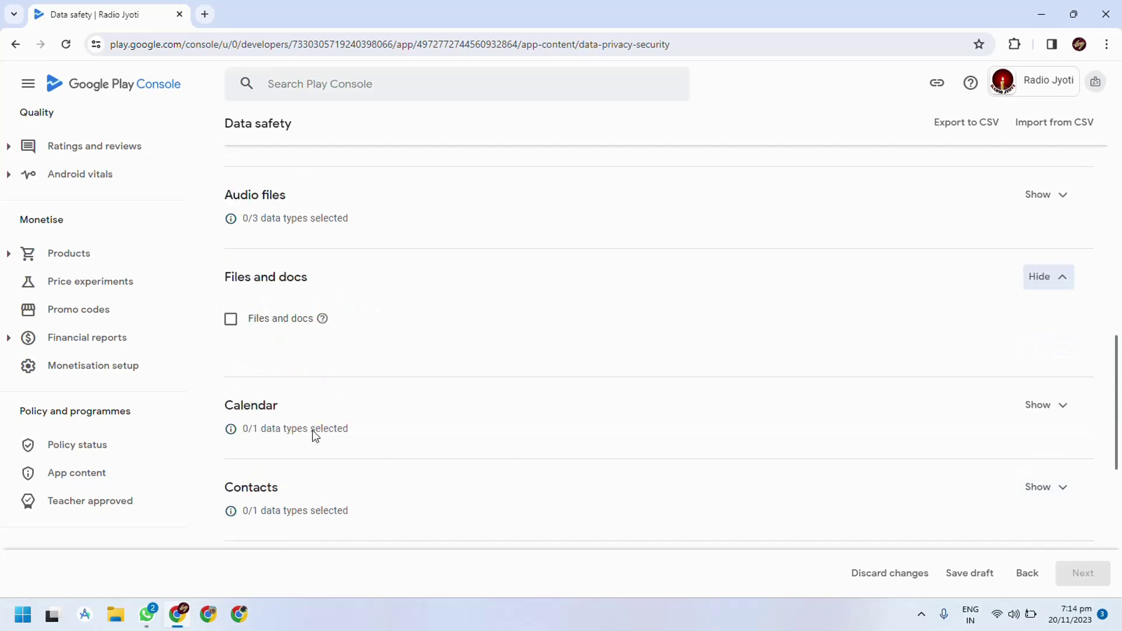
pyautogui.click(1052, 405)
pyautogui.scroll(-2, 315, 429)
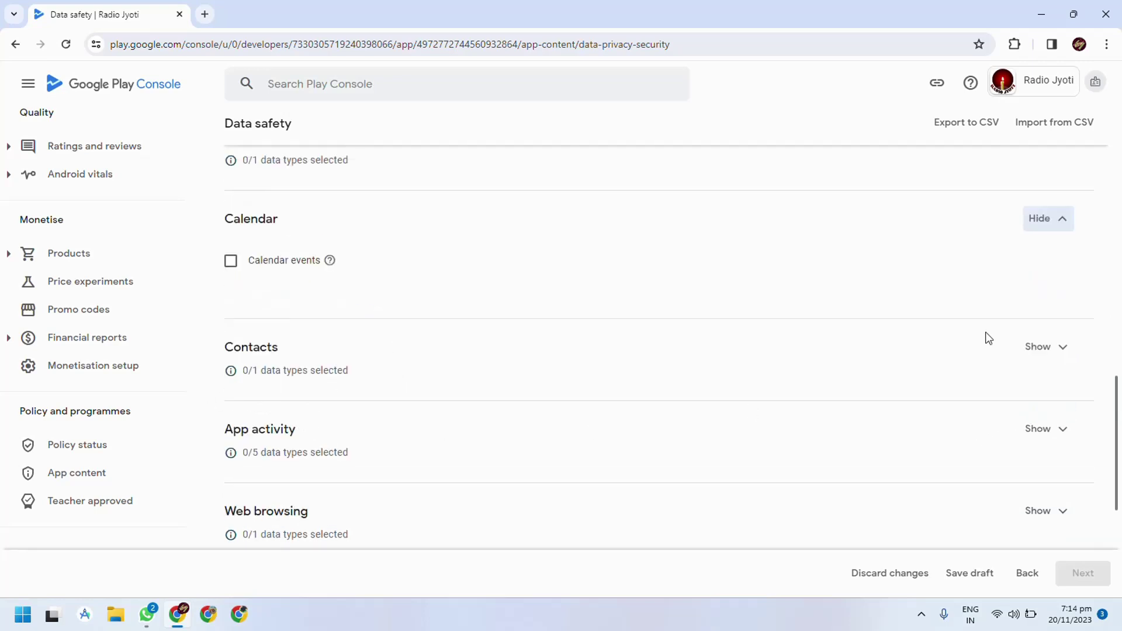
pyautogui.click(1061, 349)
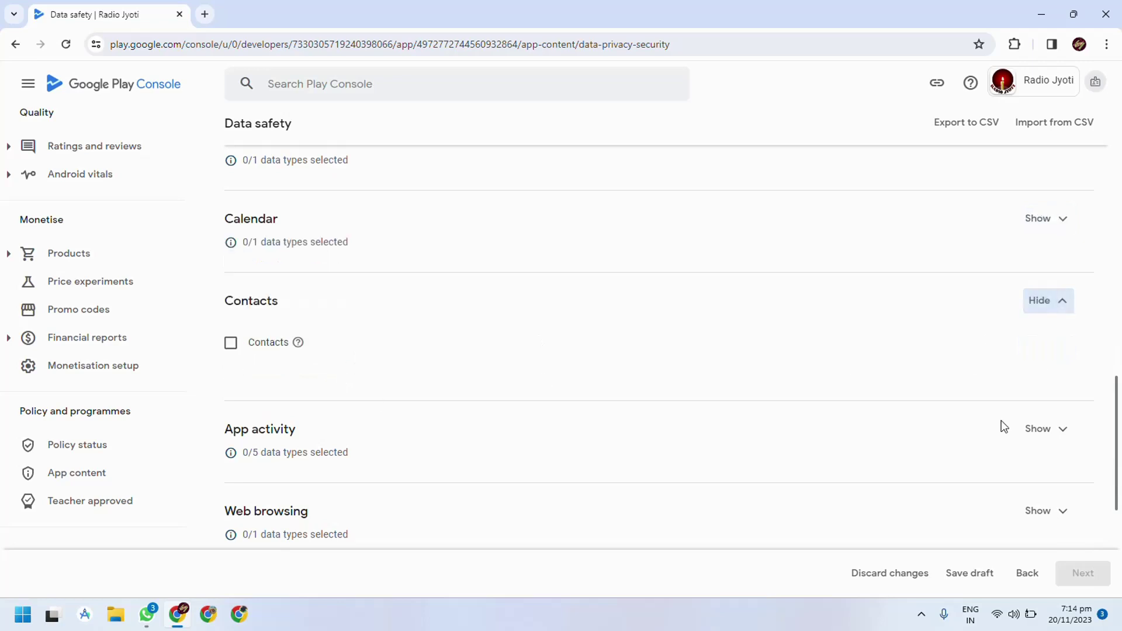
# Select App interactions as a data type under App activity
pyautogui.click(1053, 429)
pyautogui.scroll(-2, 358, 429)
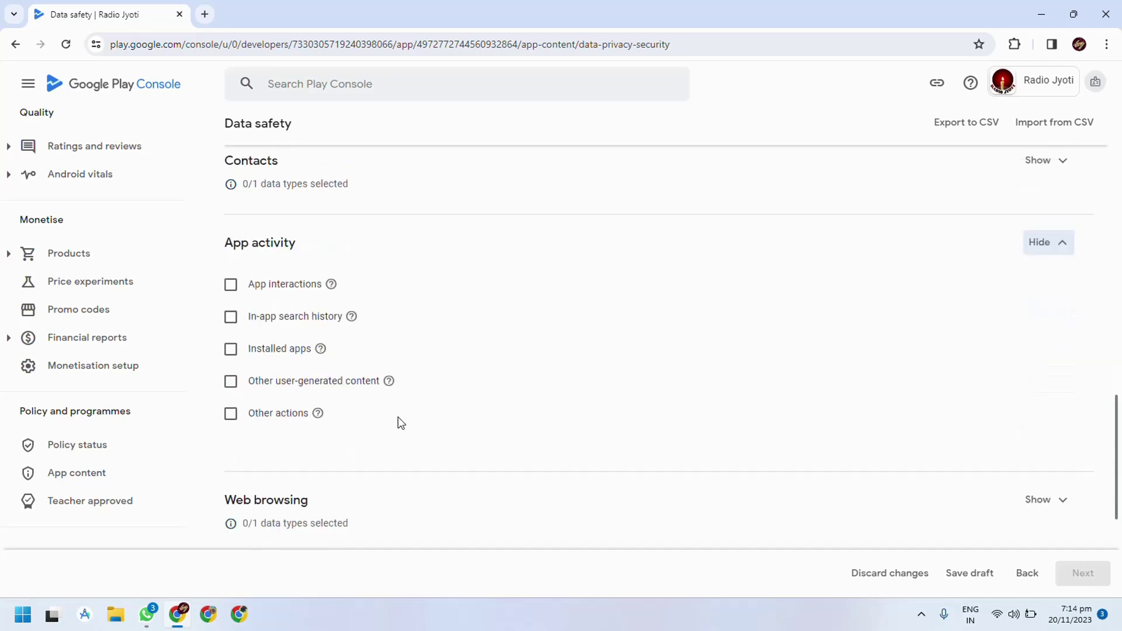
pyautogui.moveTo(331, 286)
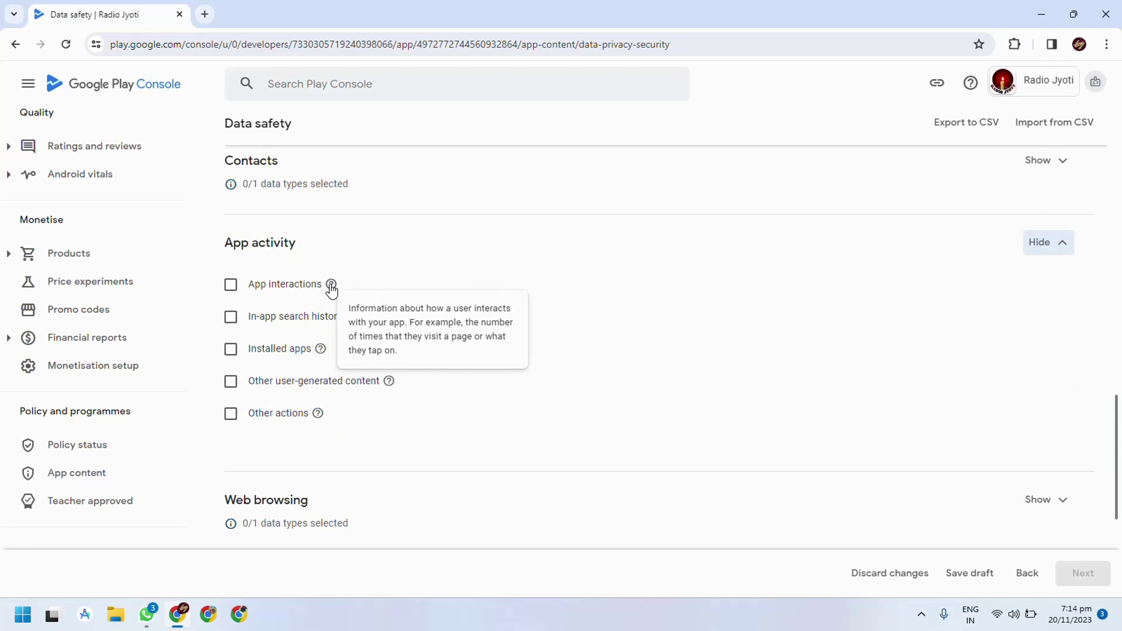
pyautogui.click(231, 285)
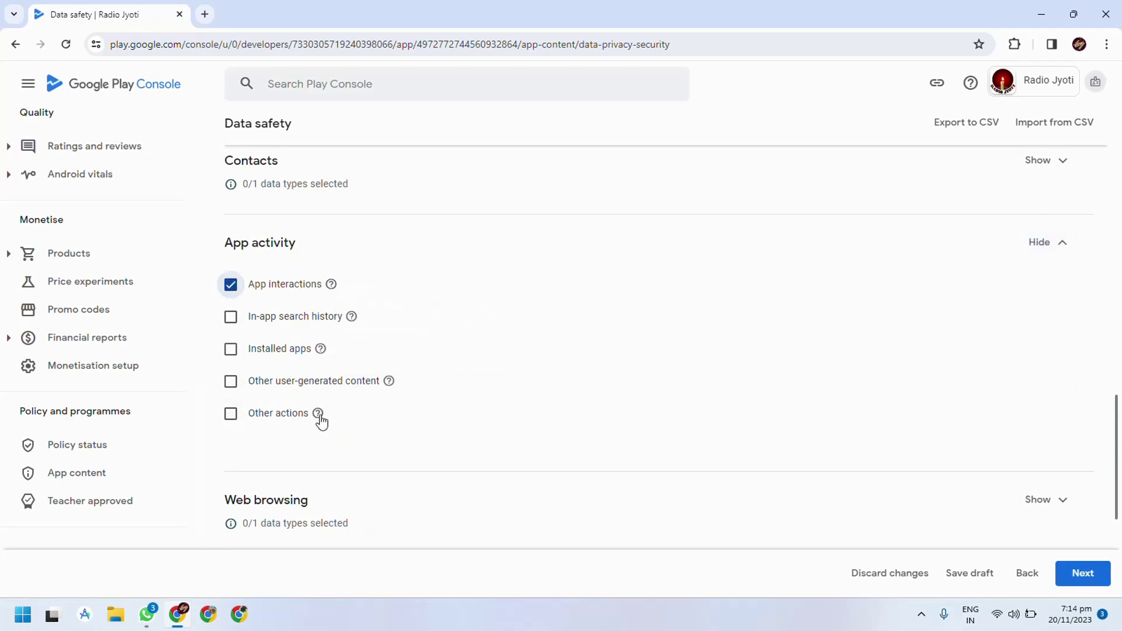
pyautogui.moveTo(320, 421)
pyautogui.scroll(-3, 325, 330)
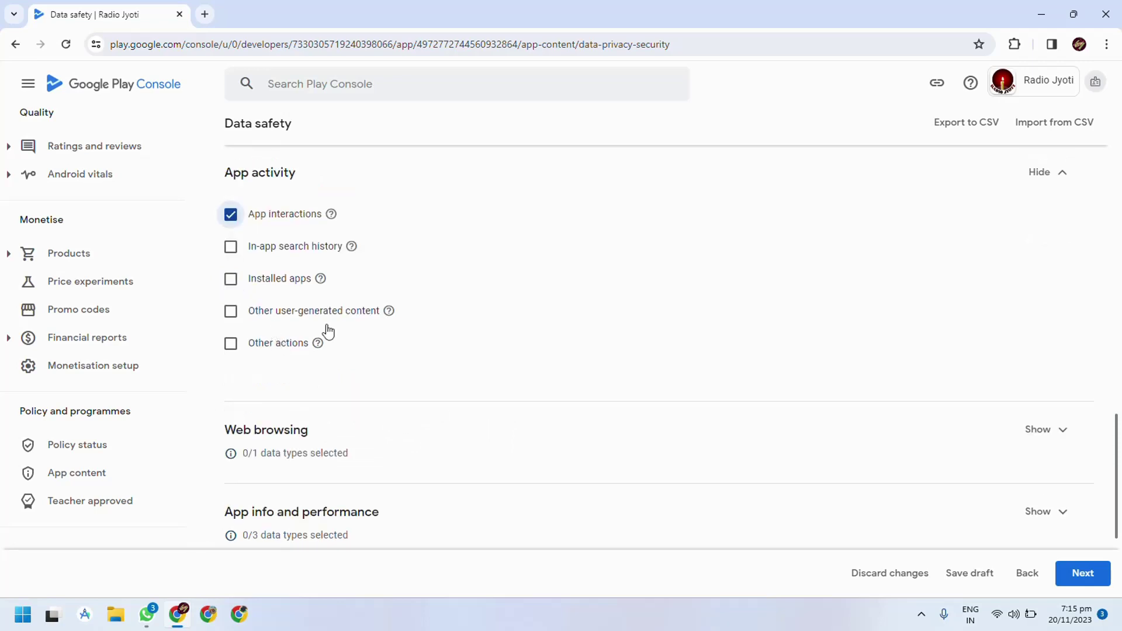
# Check the Web browsing option, then select Crash logs and Other app performance data under App info and performance
pyautogui.click(1065, 290)
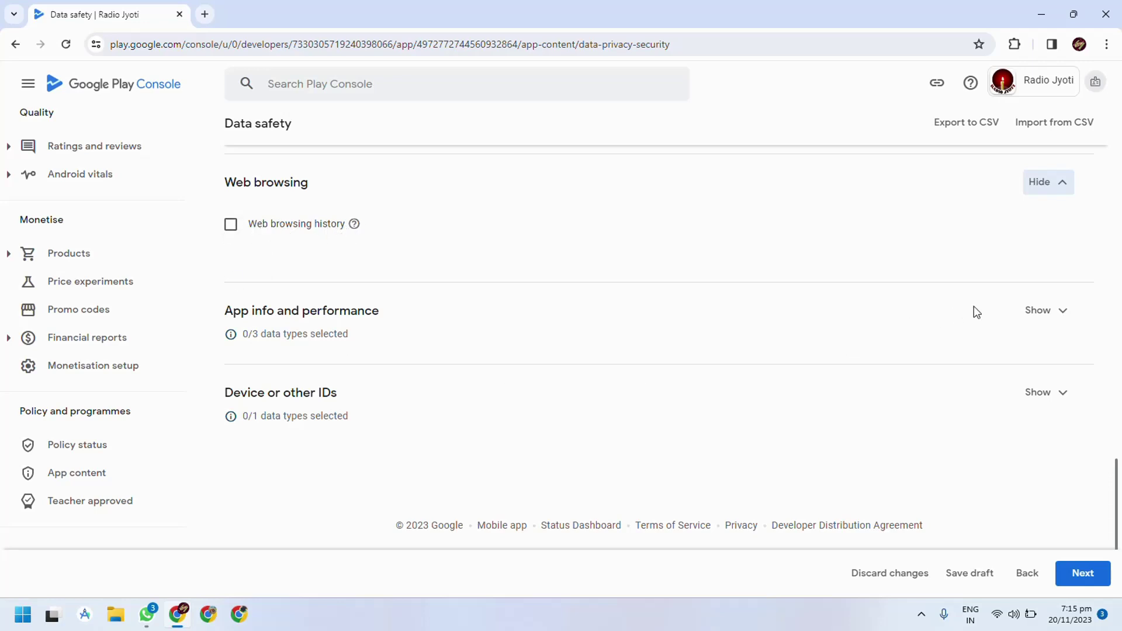
pyautogui.click(1039, 320)
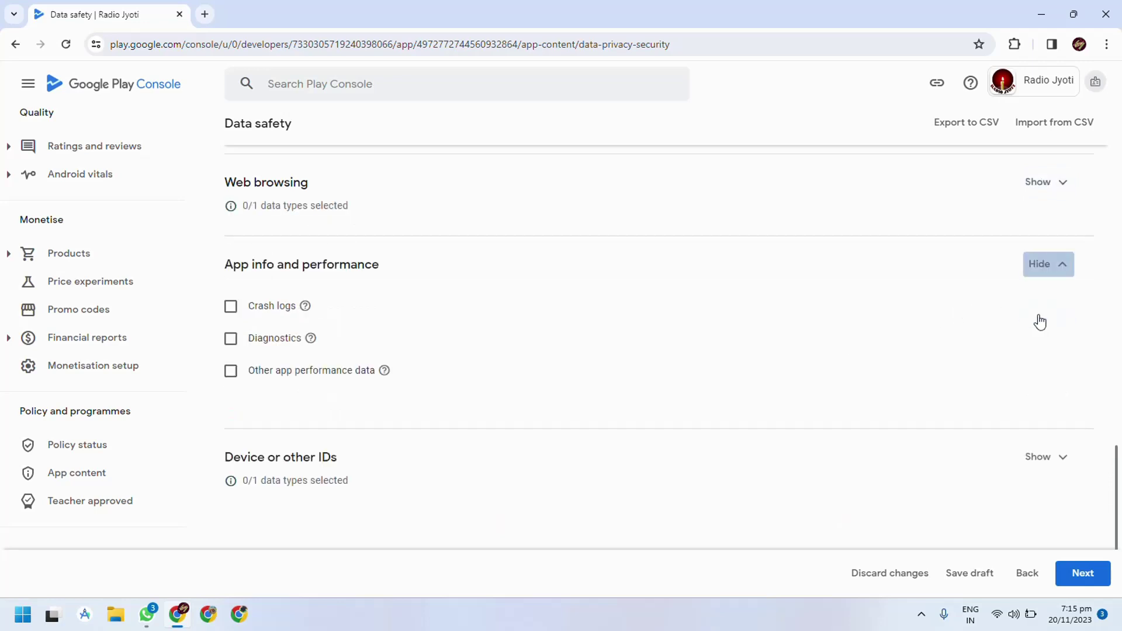
pyautogui.click(230, 309)
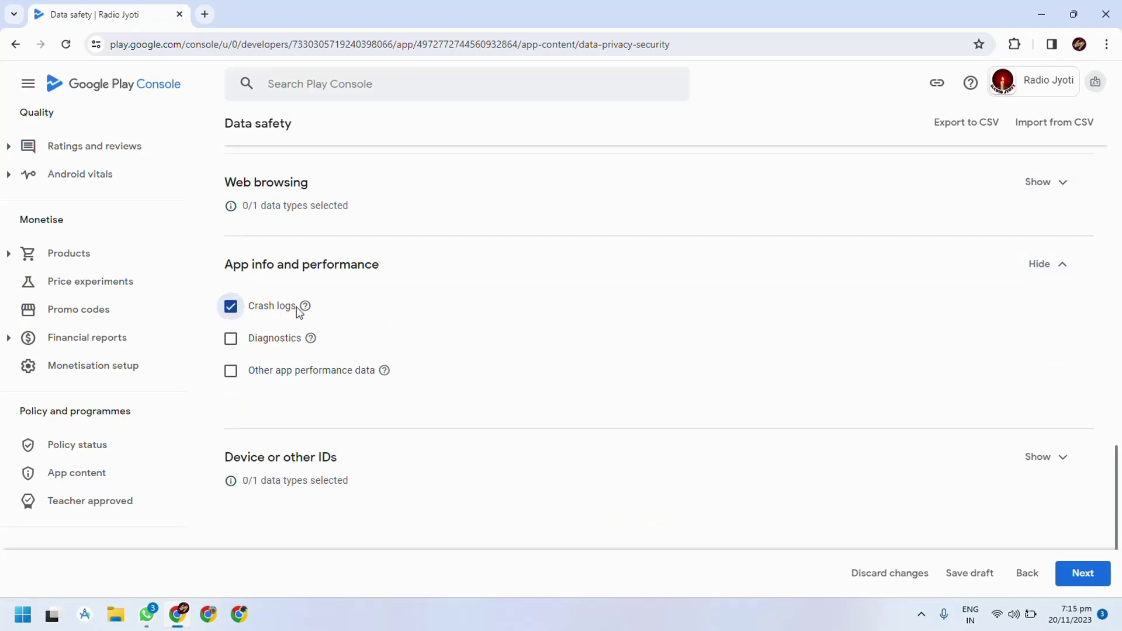
pyautogui.click(231, 374)
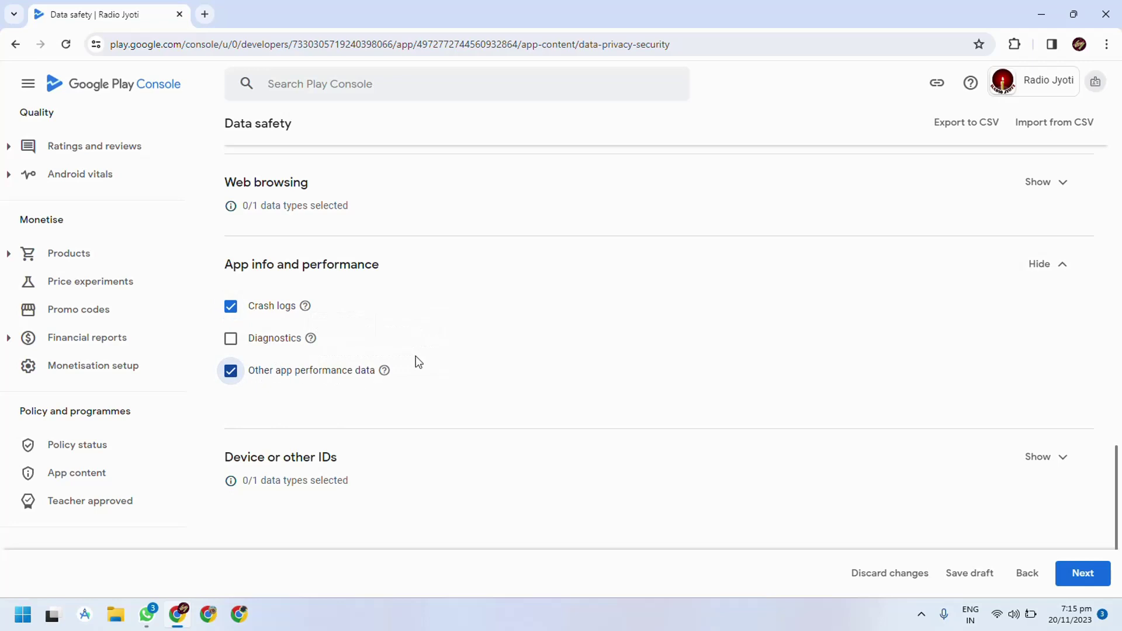
# Read the explanation of Device or other IDs and select it as a data type
pyautogui.click(1051, 457)
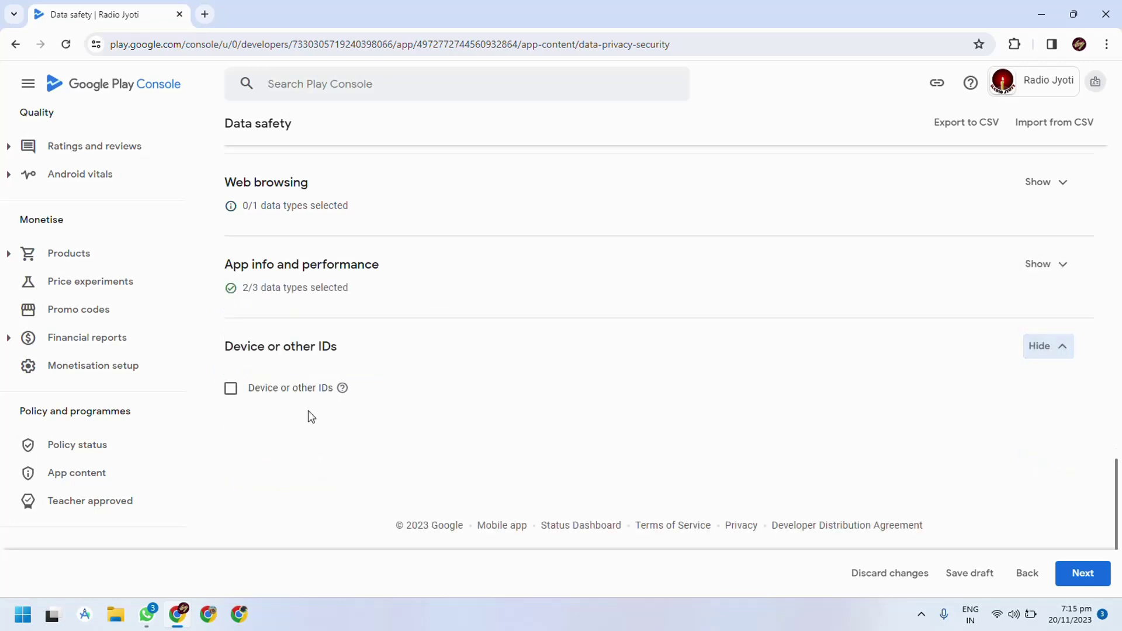
pyautogui.moveTo(343, 393)
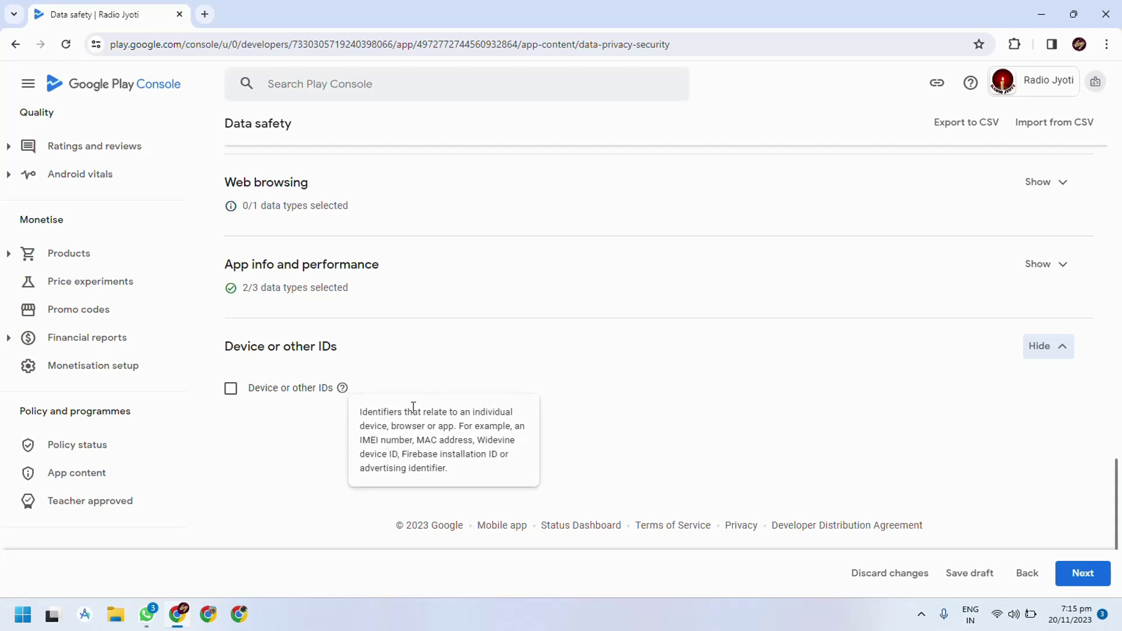
pyautogui.click(231, 389)
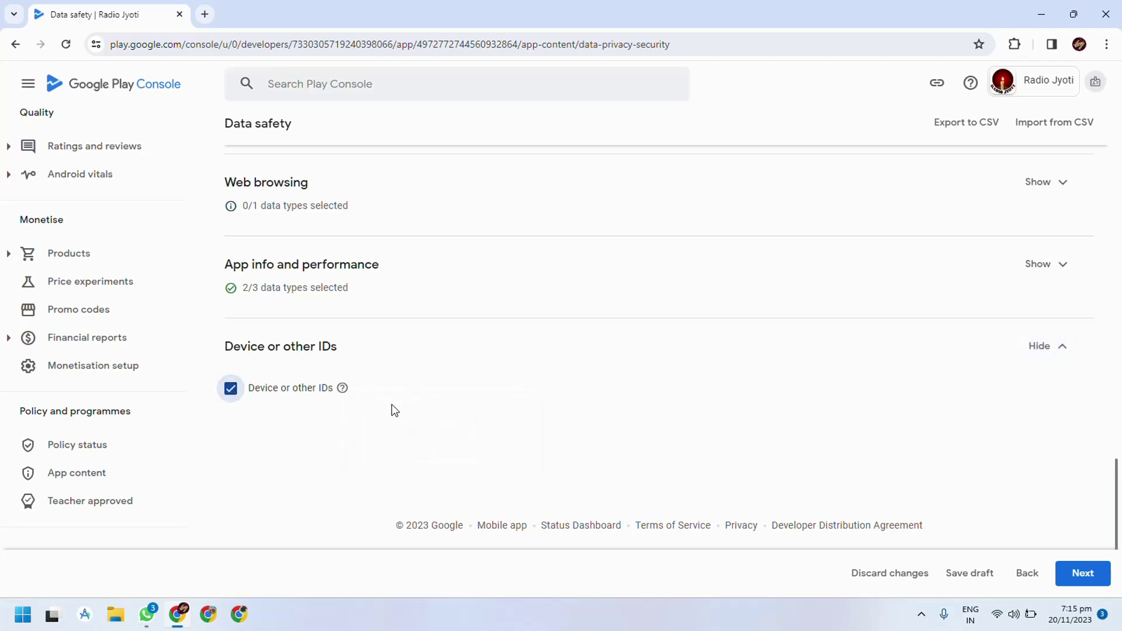
# Review the Data types selections and continue to the Data usage and handling section
pyautogui.scroll(18, 380, 388)
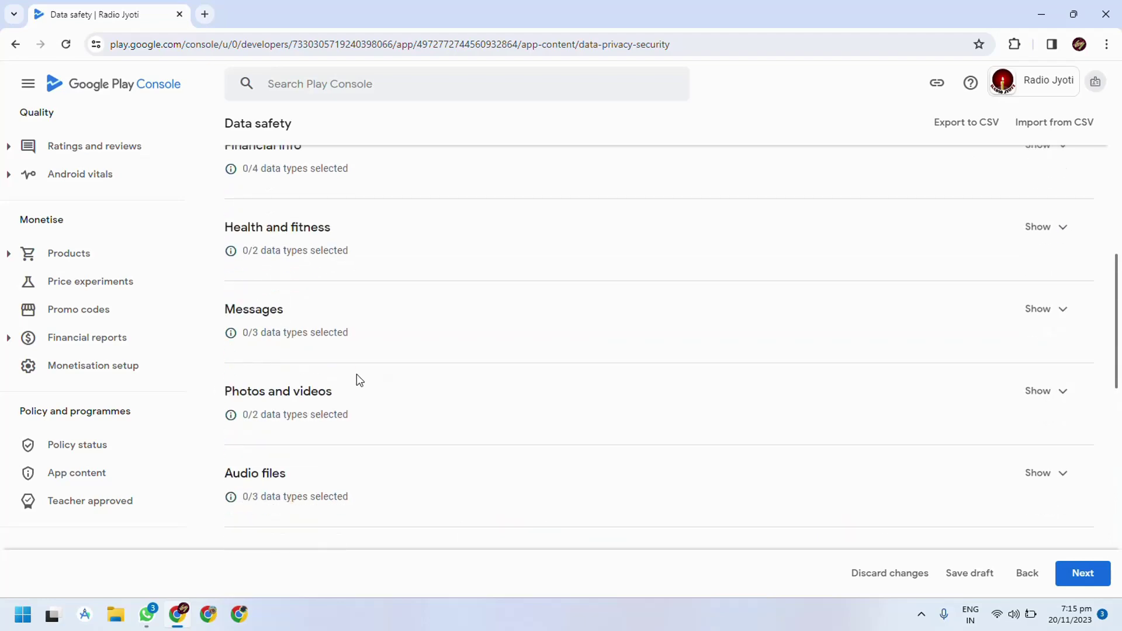
pyautogui.scroll(5, 357, 374)
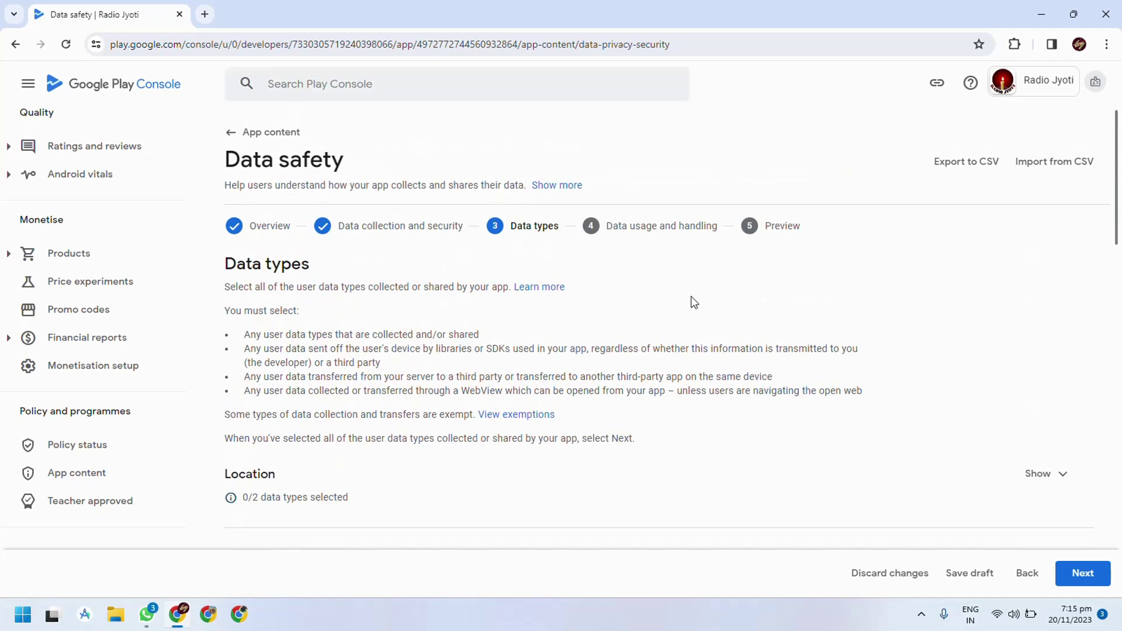
pyautogui.scroll(-20, 266, 383)
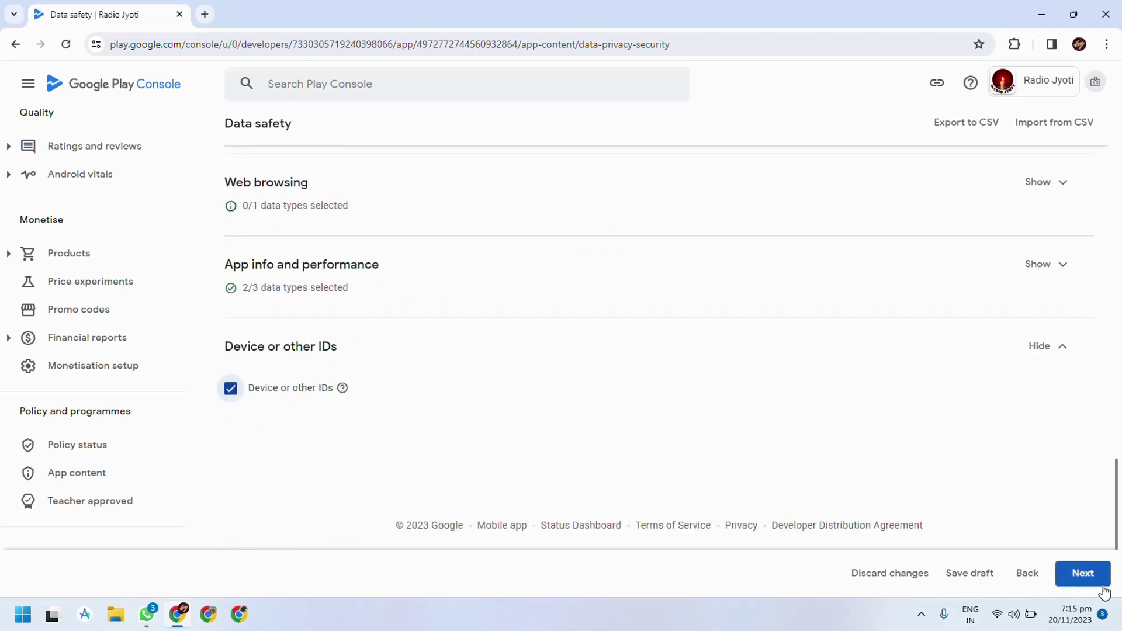
pyautogui.click(1079, 585)
pyautogui.scroll(-3, 401, 448)
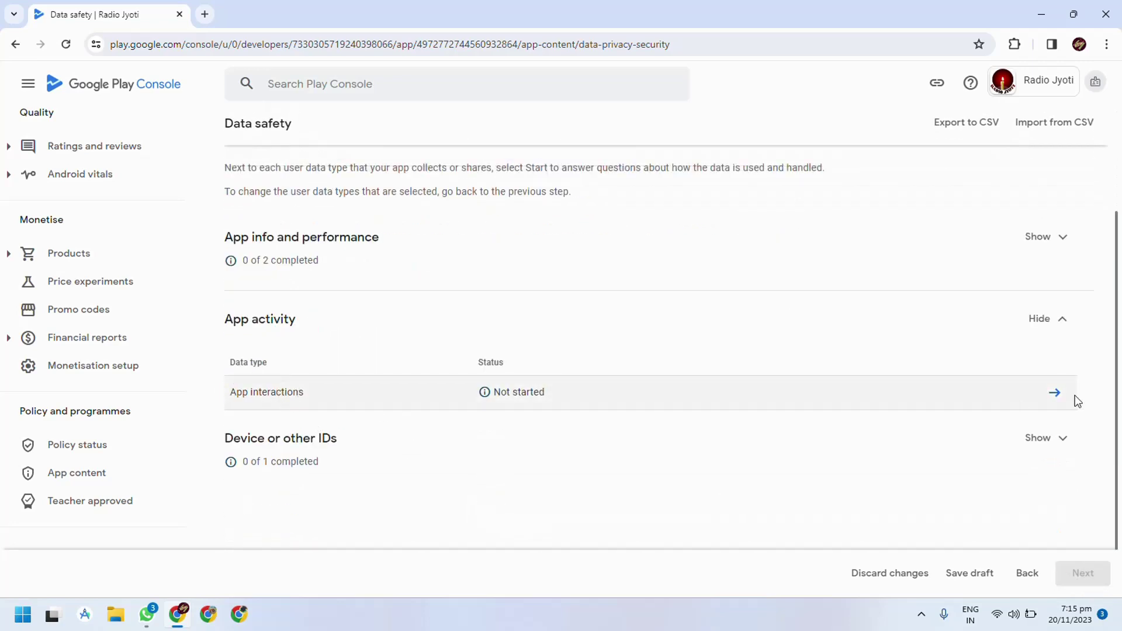
# Declare App interactions as collected and processed ephemerally, for App functionality, Analytics and Personalisation
pyautogui.click(1055, 394)
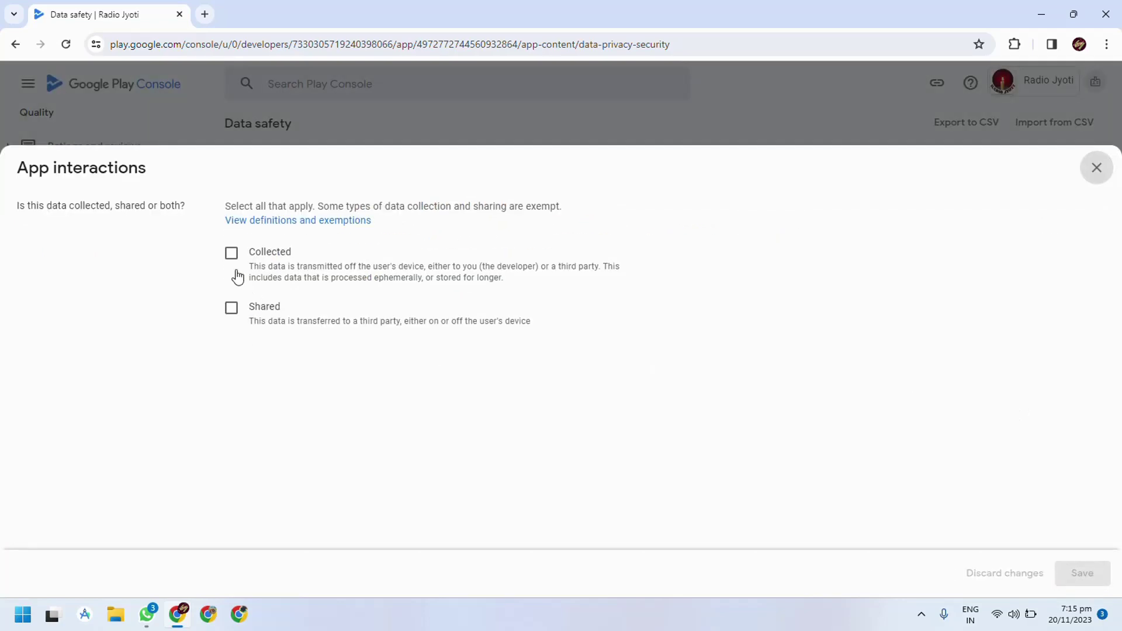
pyautogui.click(231, 253)
pyautogui.scroll(-4, 234, 379)
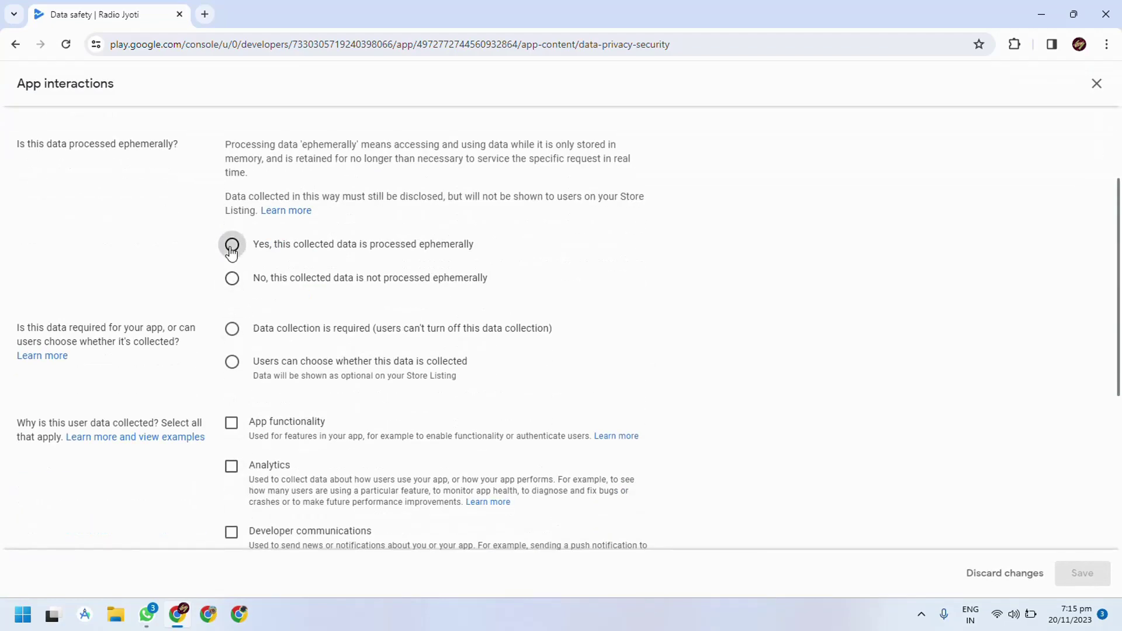
pyautogui.click(231, 423)
pyautogui.scroll(-2, 232, 450)
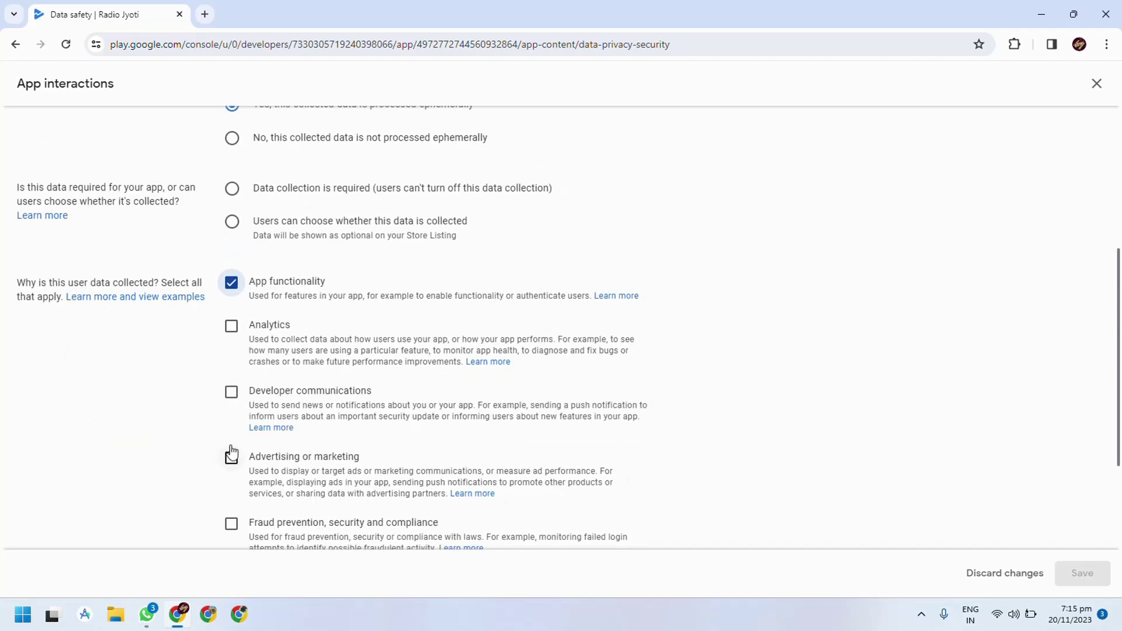
pyautogui.click(231, 325)
pyautogui.scroll(-3, 233, 461)
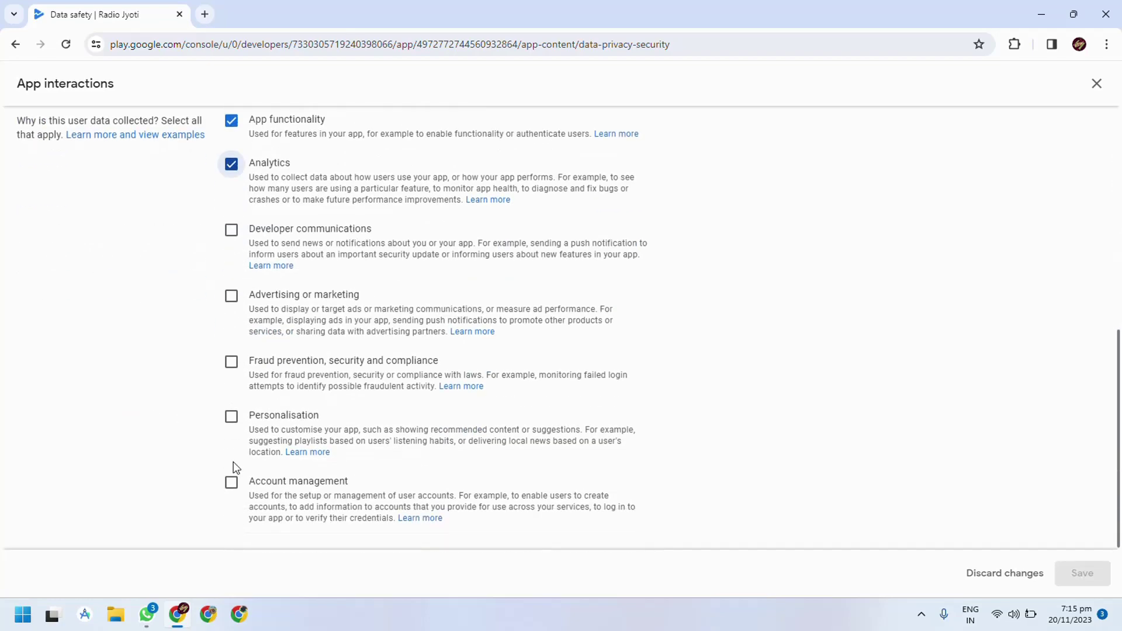
pyautogui.click(231, 415)
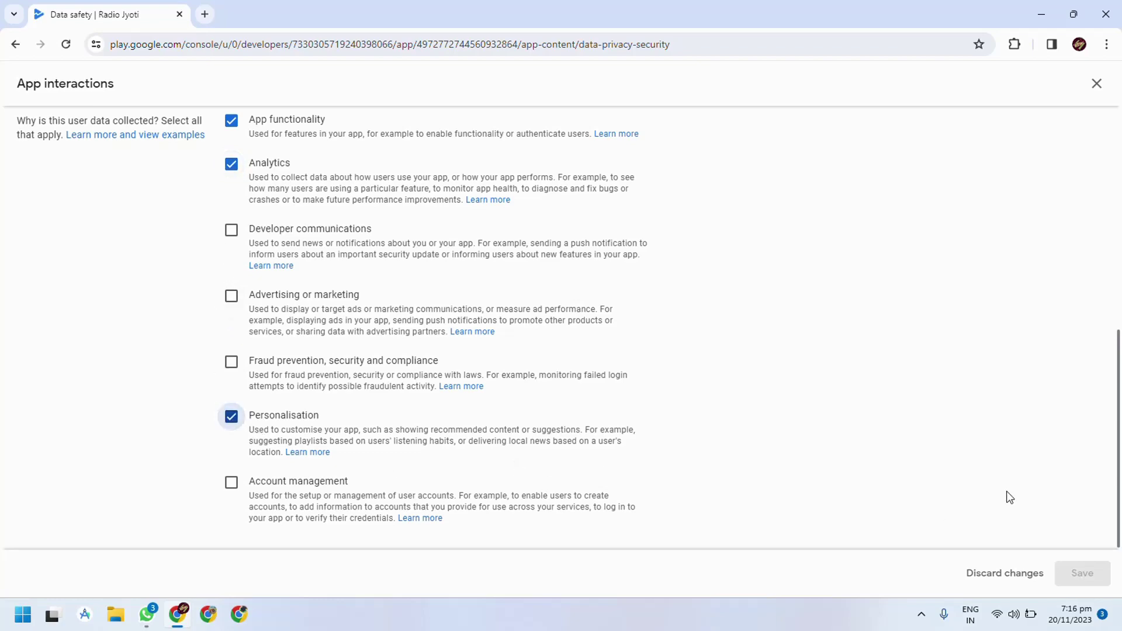
# Mark App interactions data collection as required, save the answers, and check the data type's status
pyautogui.scroll(3, 327, 494)
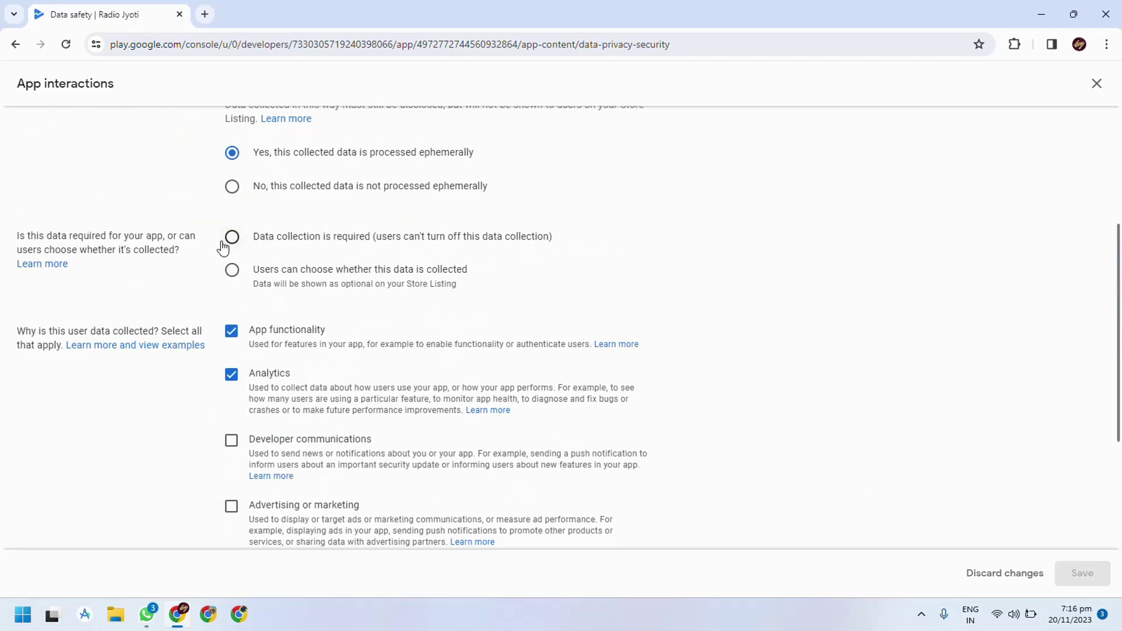
pyautogui.click(233, 239)
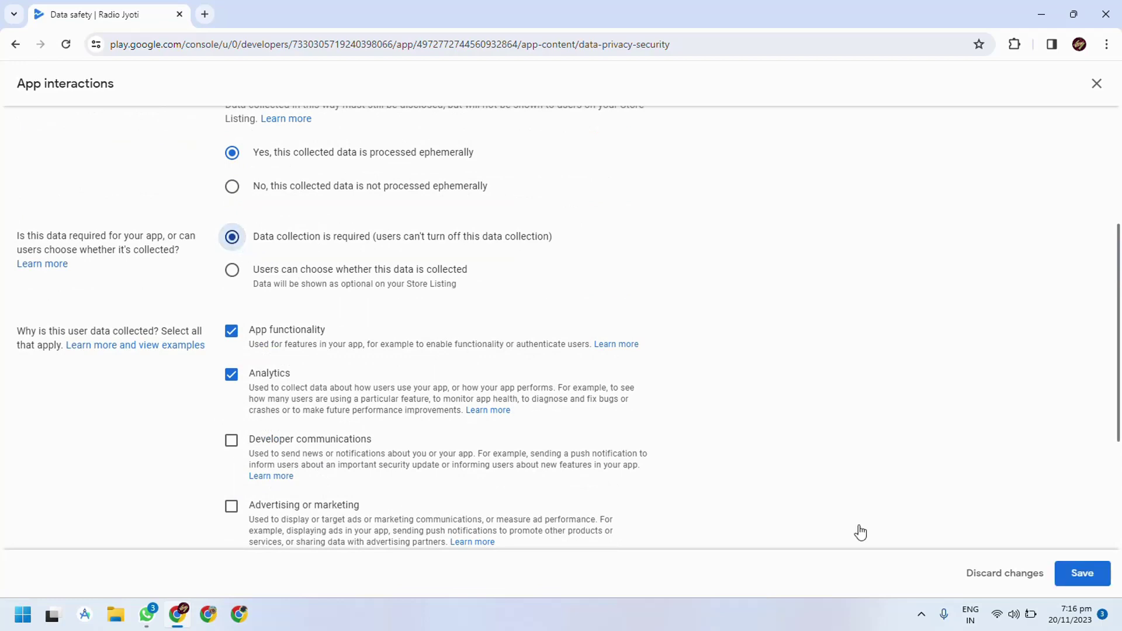
pyautogui.click(1095, 577)
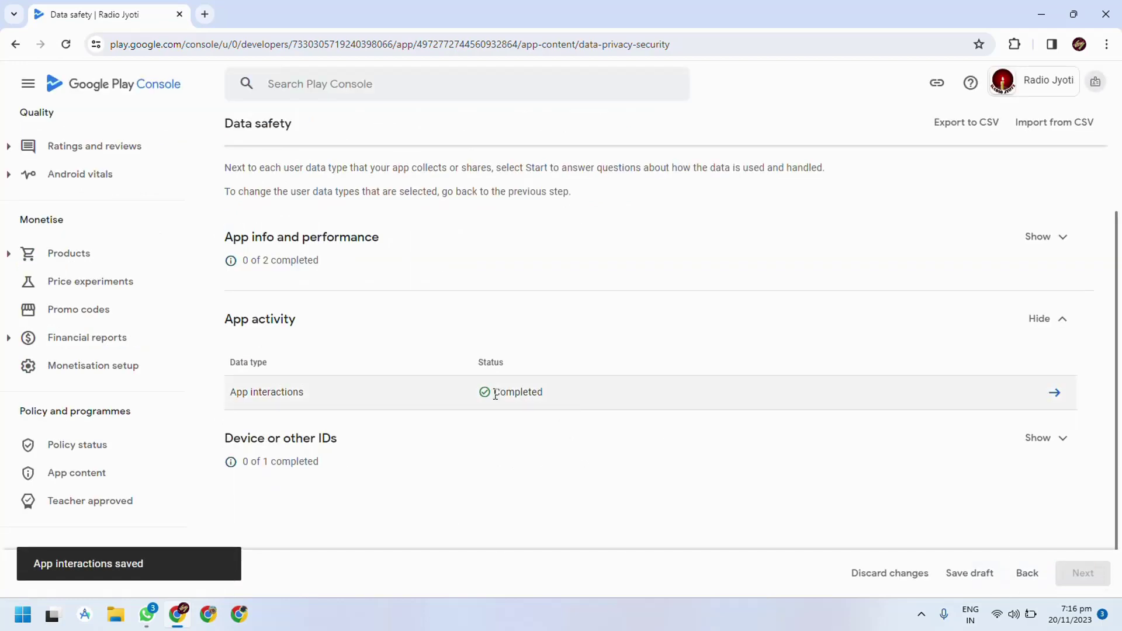
pyautogui.moveTo(496, 395); pyautogui.dragTo(544, 395)
# Declare Device or other IDs as collected and shared, processed ephemerally, with data collection required
pyautogui.scroll(-1, 528, 450)
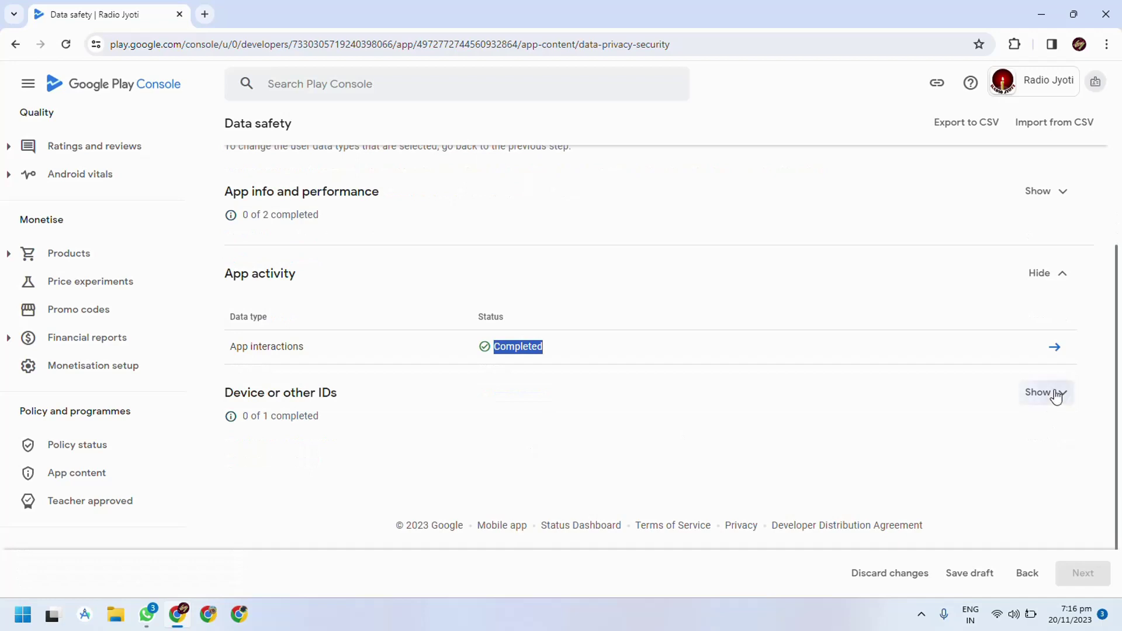
pyautogui.click(1046, 393)
pyautogui.click(1058, 430)
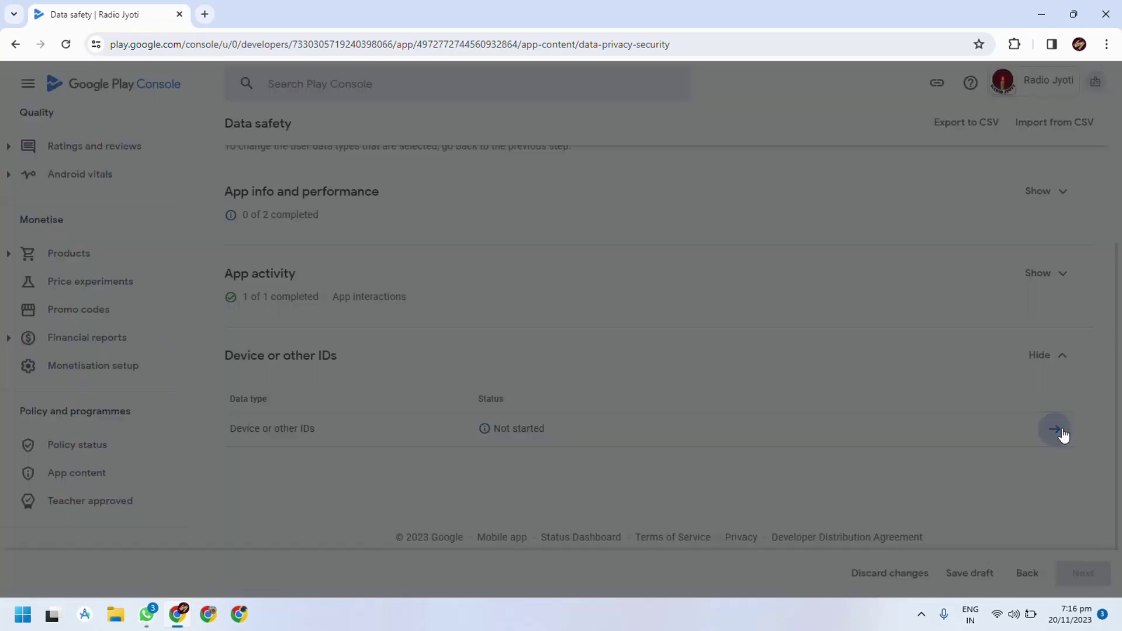
pyautogui.click(231, 253)
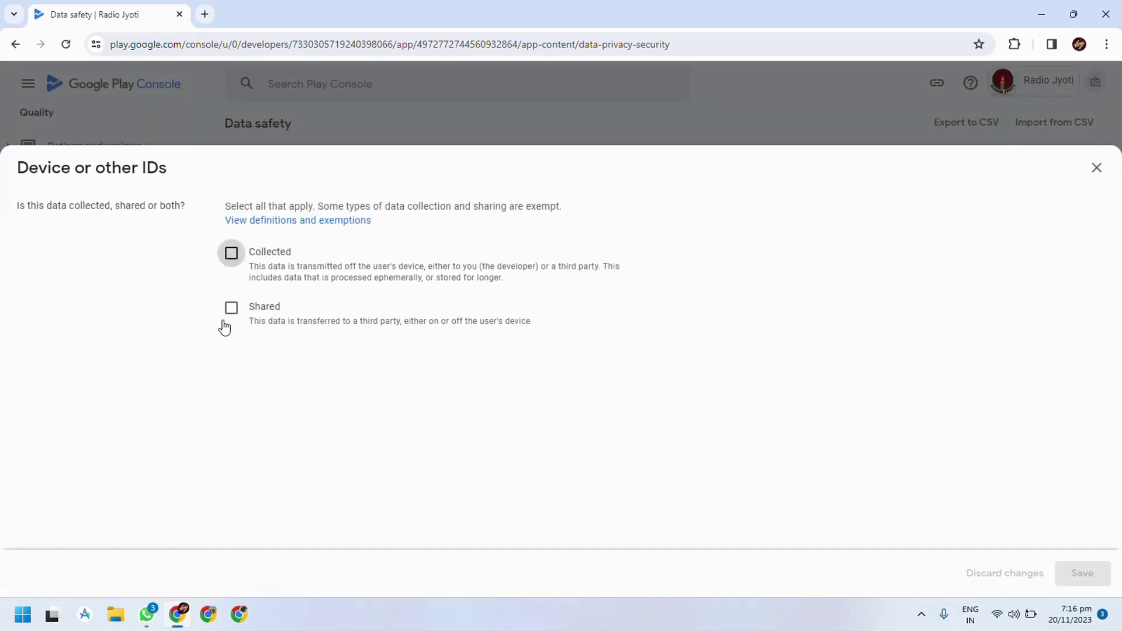
pyautogui.scroll(-5, 143, 328)
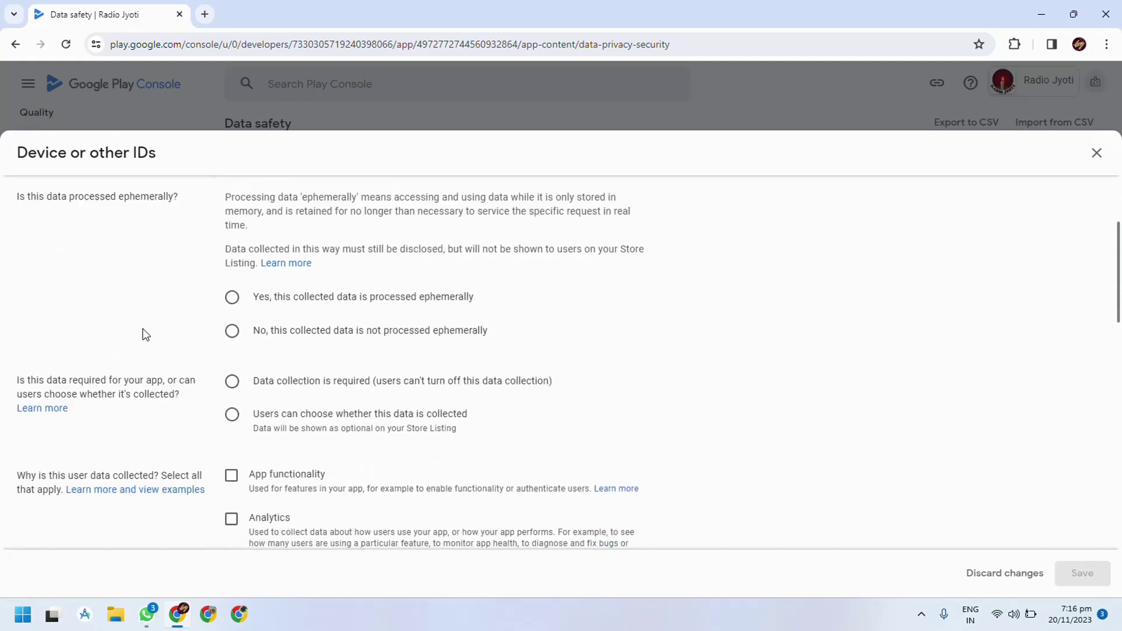
pyautogui.click(242, 175)
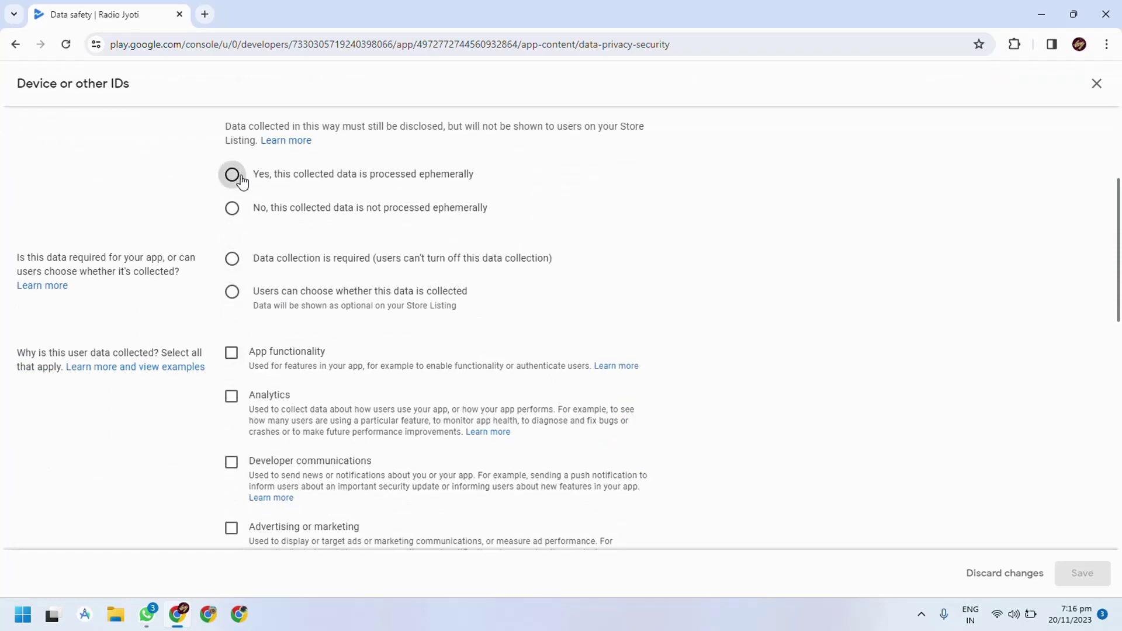
pyautogui.click(233, 259)
# Select App functionality, Analytics and Personalisation as the reasons for collecting Device or other IDs
pyautogui.click(232, 353)
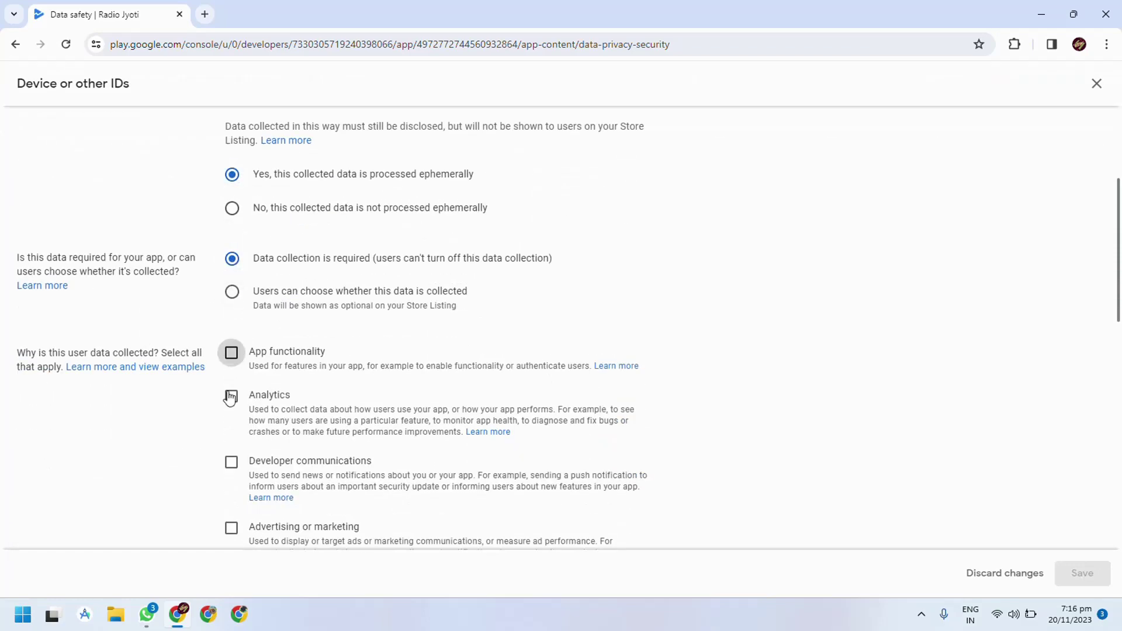
pyautogui.click(232, 396)
pyautogui.scroll(-3, 188, 409)
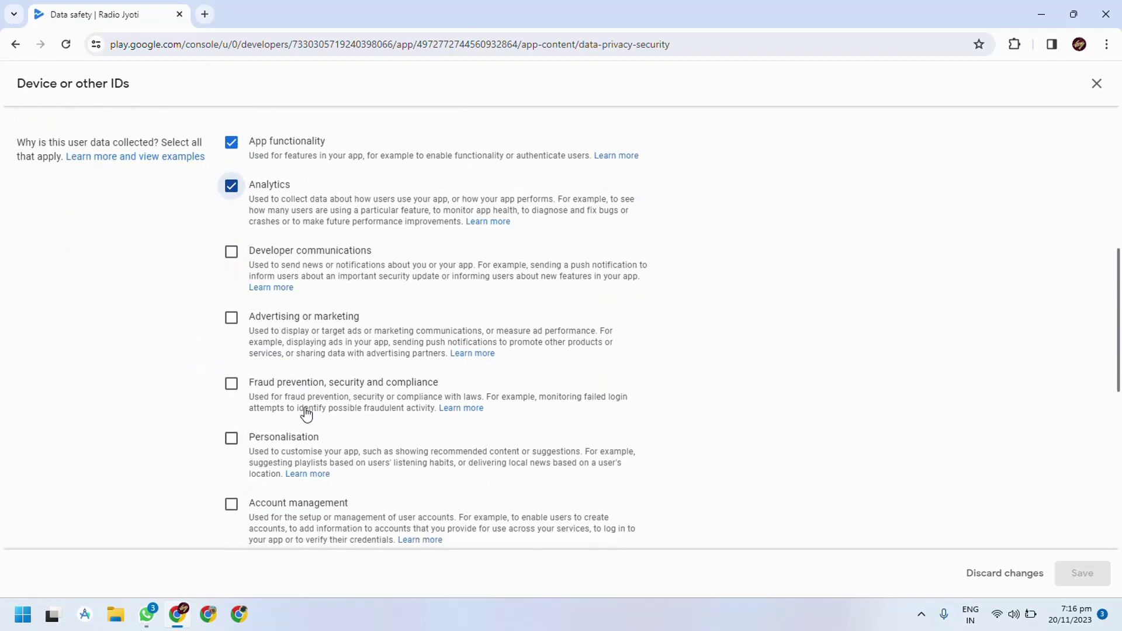
pyautogui.scroll(-3, 303, 410)
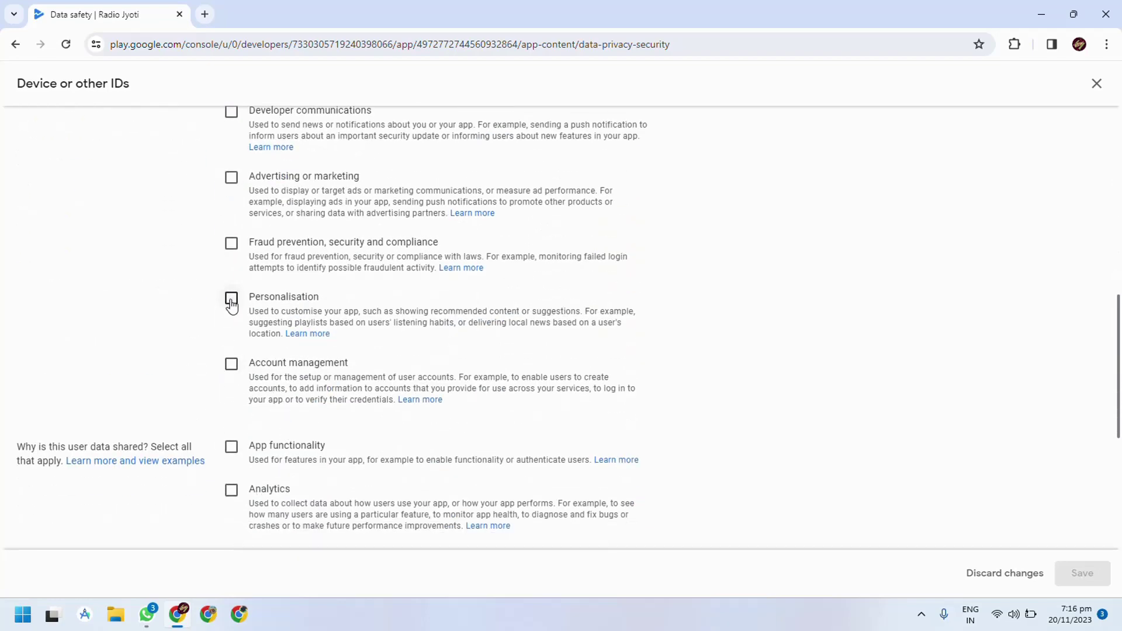
pyautogui.click(232, 299)
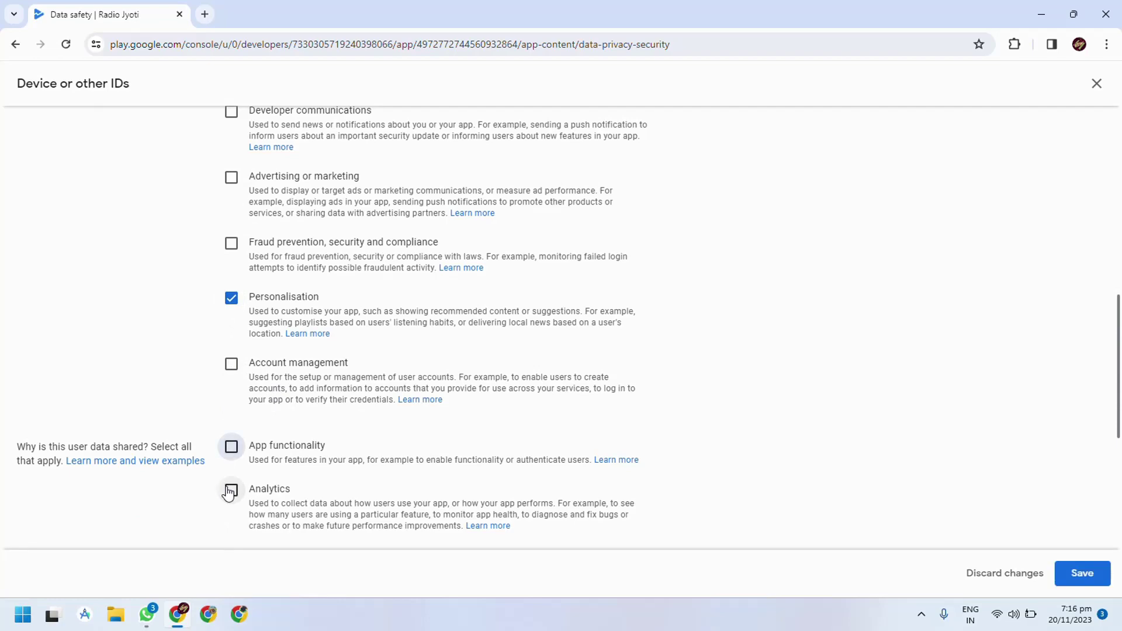
# Select App functionality, Analytics and Personalisation as the reasons for sharing Device or other IDs, and save the answers
pyautogui.click(232, 447)
pyautogui.click(231, 489)
pyautogui.scroll(-5, 200, 468)
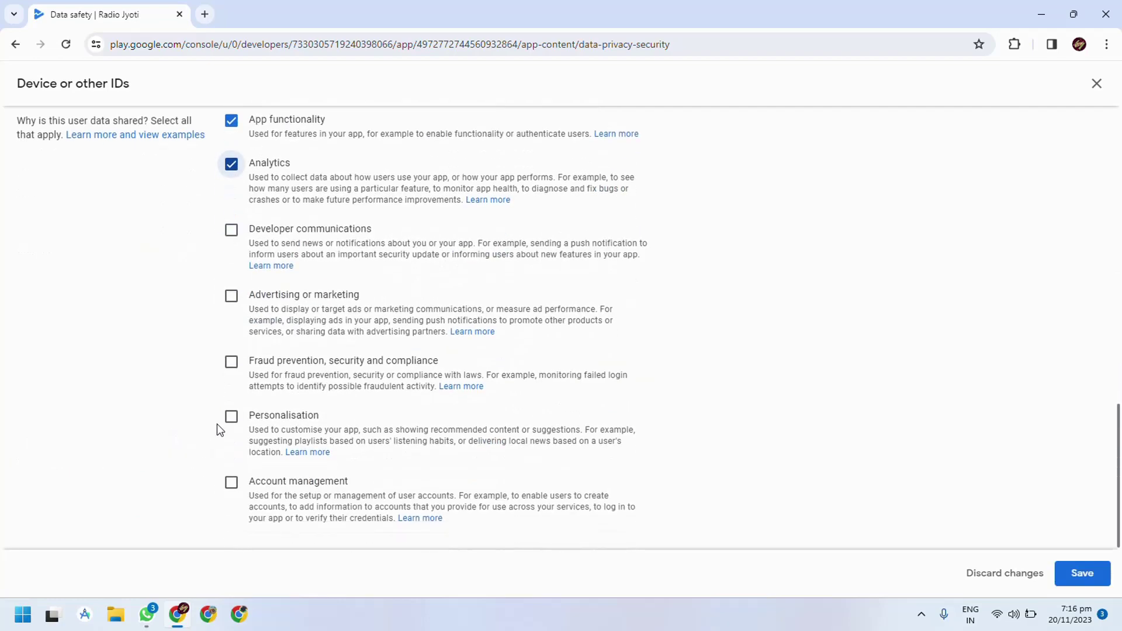
pyautogui.click(231, 418)
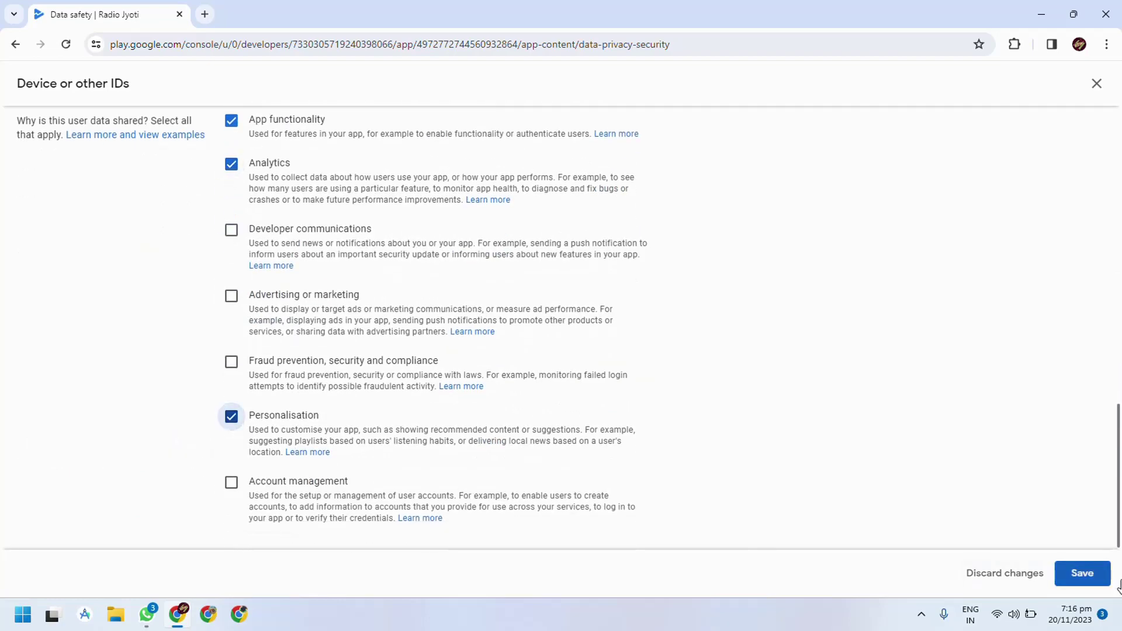
pyautogui.click(1082, 574)
pyautogui.scroll(-1, 1085, 434)
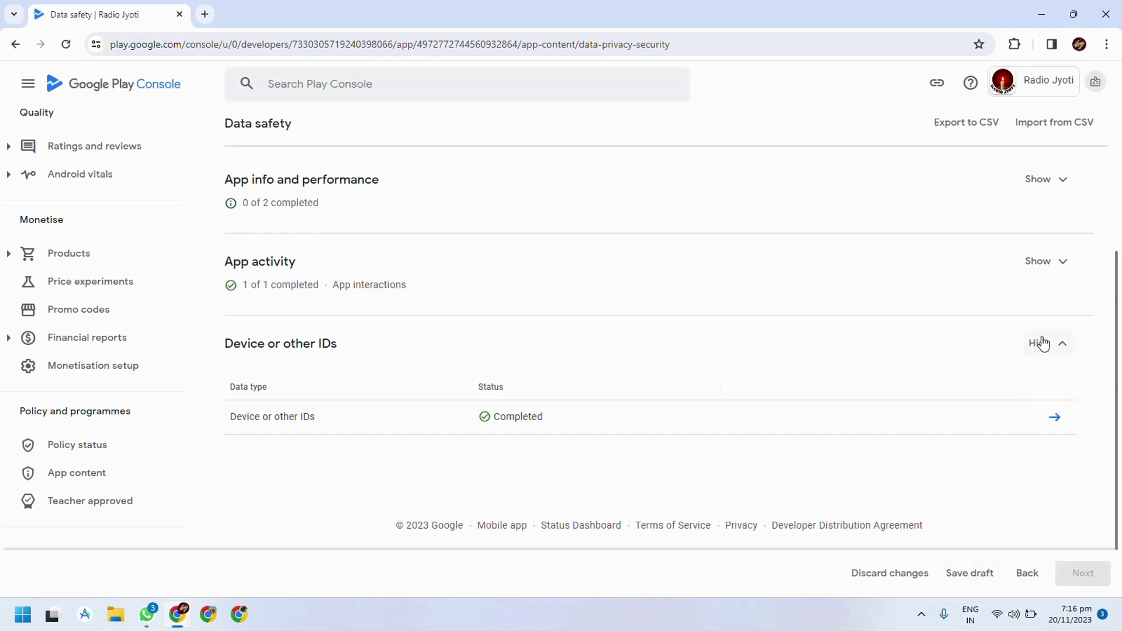
# Declare Crash logs as collected and shared, processed ephemerally, with data collection required
pyautogui.click(1064, 181)
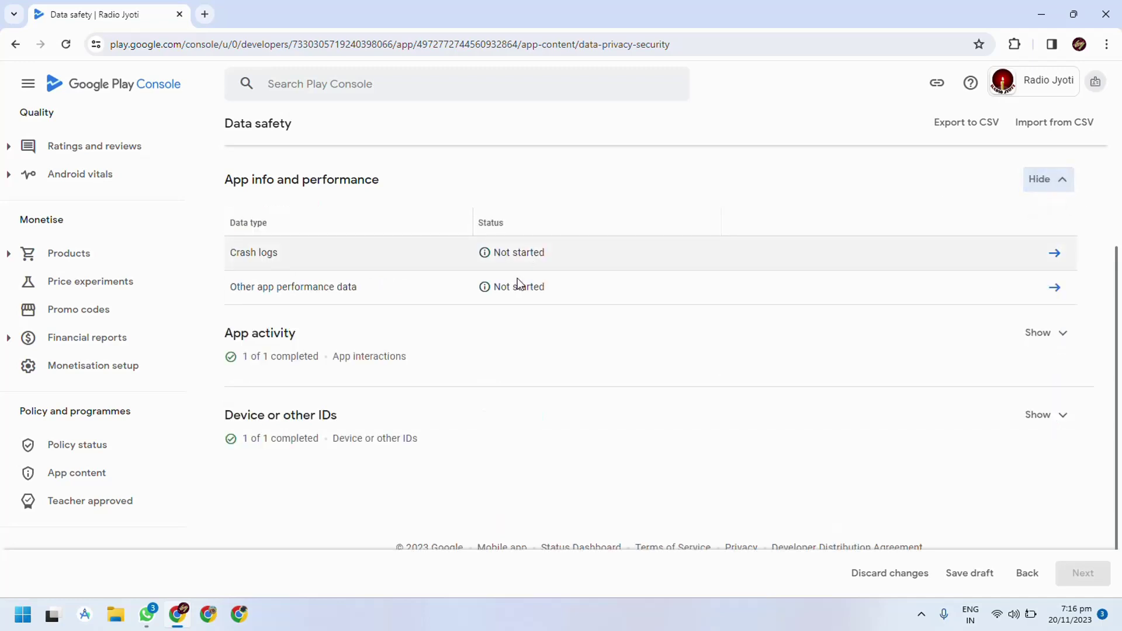
pyautogui.click(1060, 256)
pyautogui.click(232, 254)
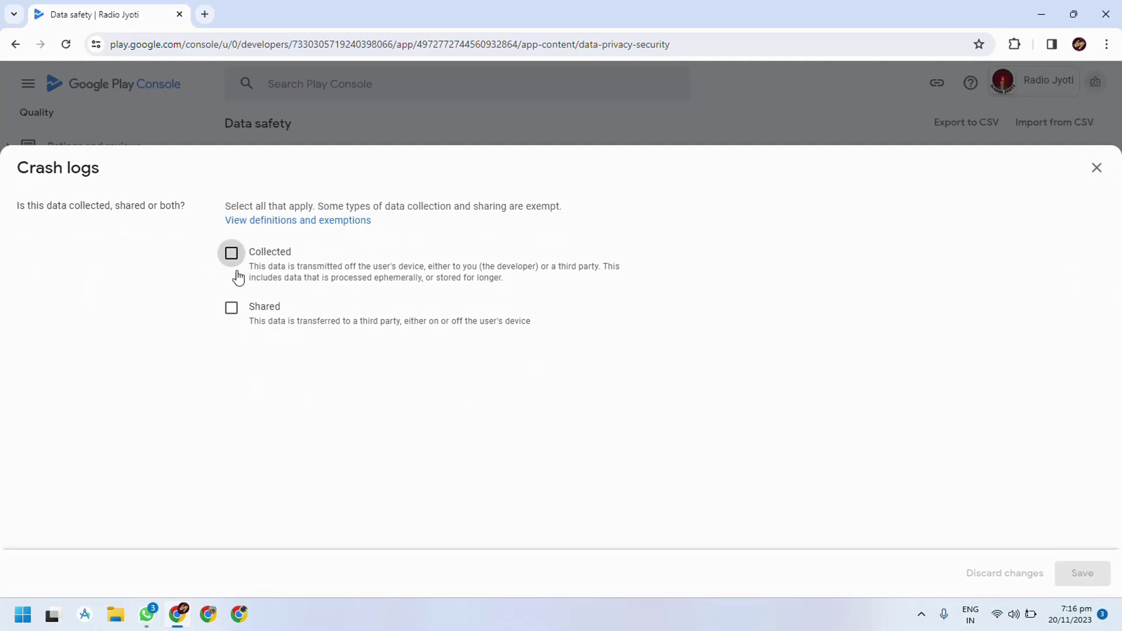
pyautogui.scroll(-3, 175, 337)
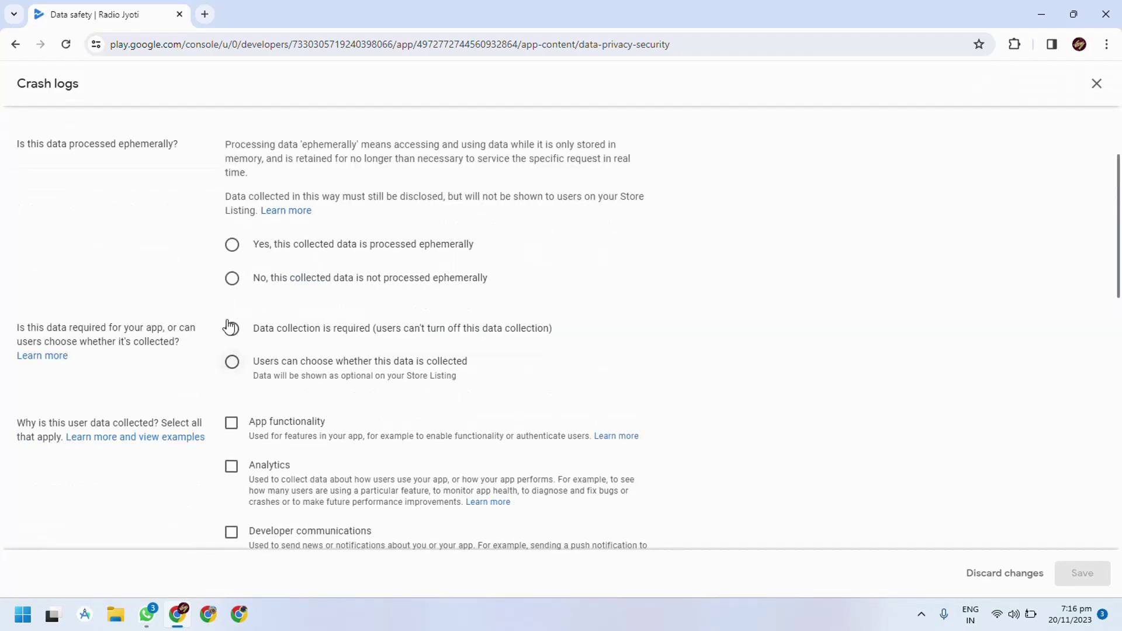
pyautogui.click(236, 244)
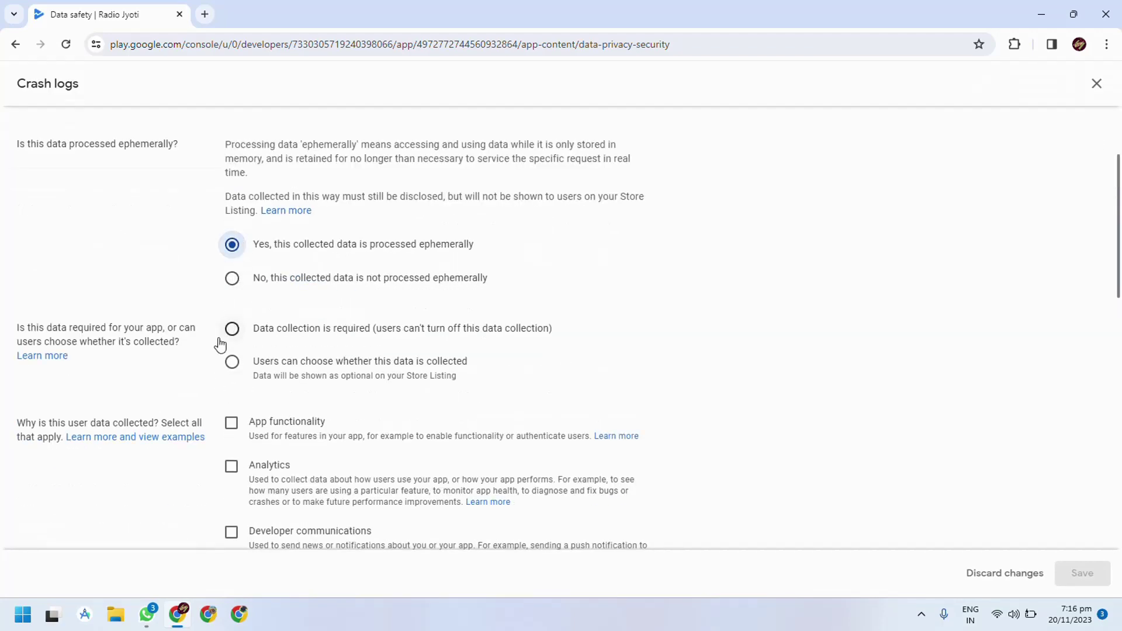
# Select App functionality and Analytics as the reasons for collecting Crash logs
pyautogui.click(232, 423)
pyautogui.scroll(-2, 275, 420)
pyautogui.scroll(-2, 277, 421)
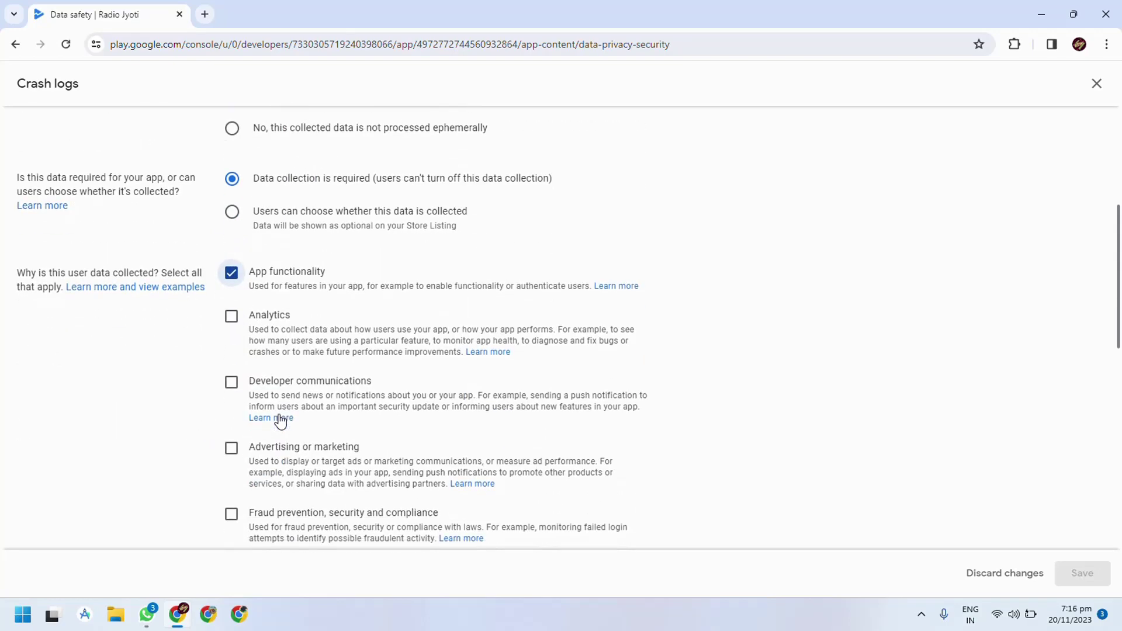
pyautogui.scroll(1, 236, 432)
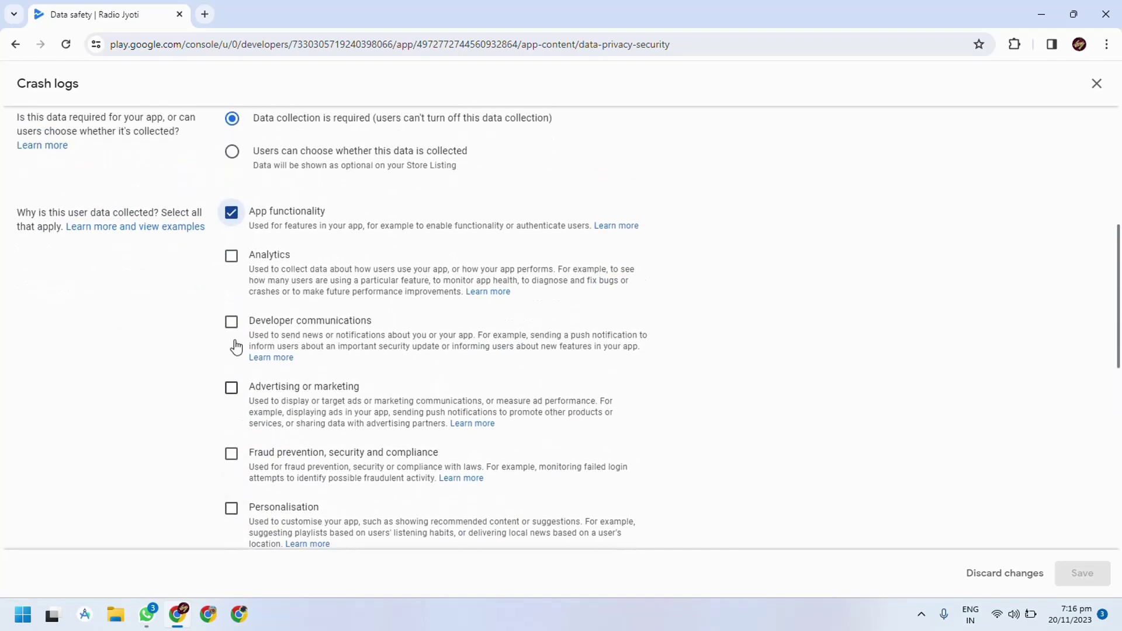
pyautogui.click(236, 257)
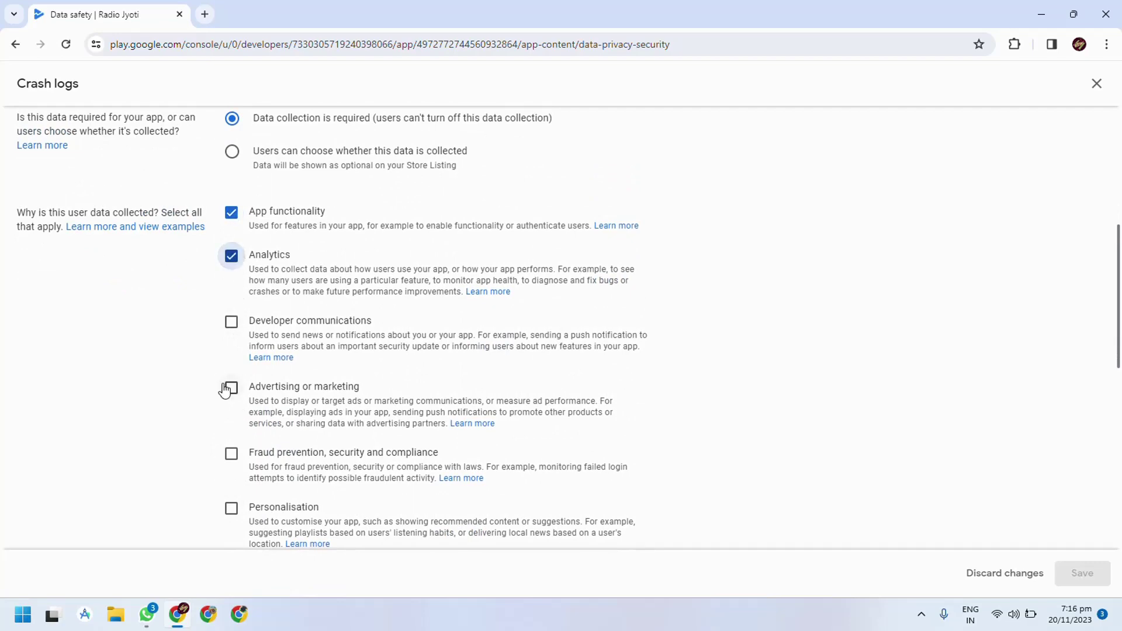
# Select App functionality as a reason for sharing Crash logs, and save the answers
pyautogui.scroll(-6, 231, 404)
pyautogui.click(232, 236)
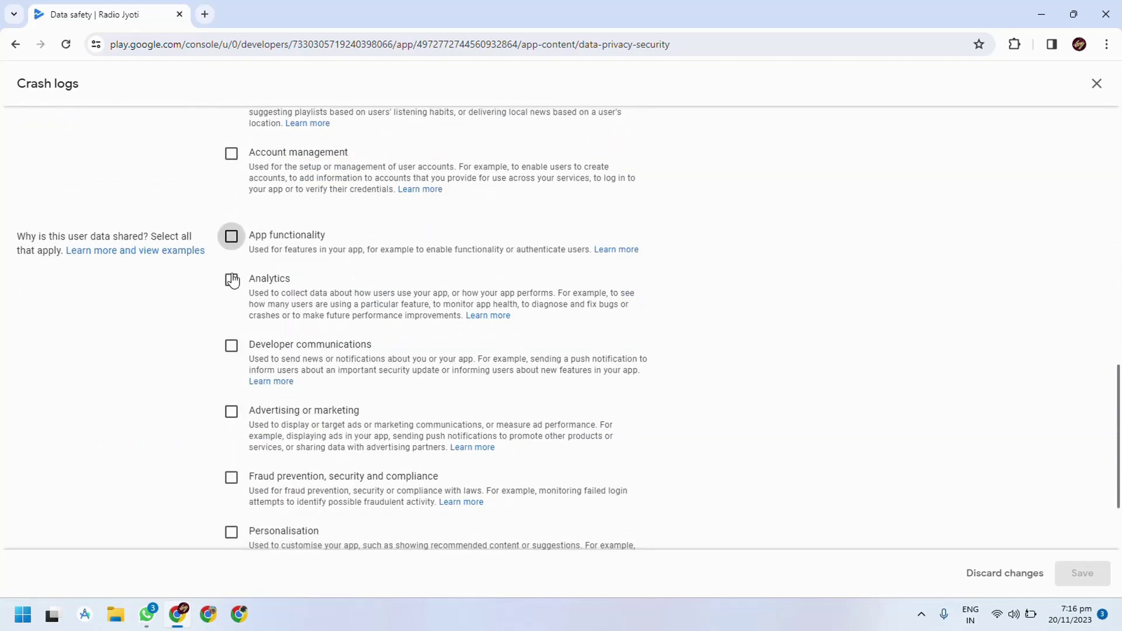
pyautogui.click(1082, 573)
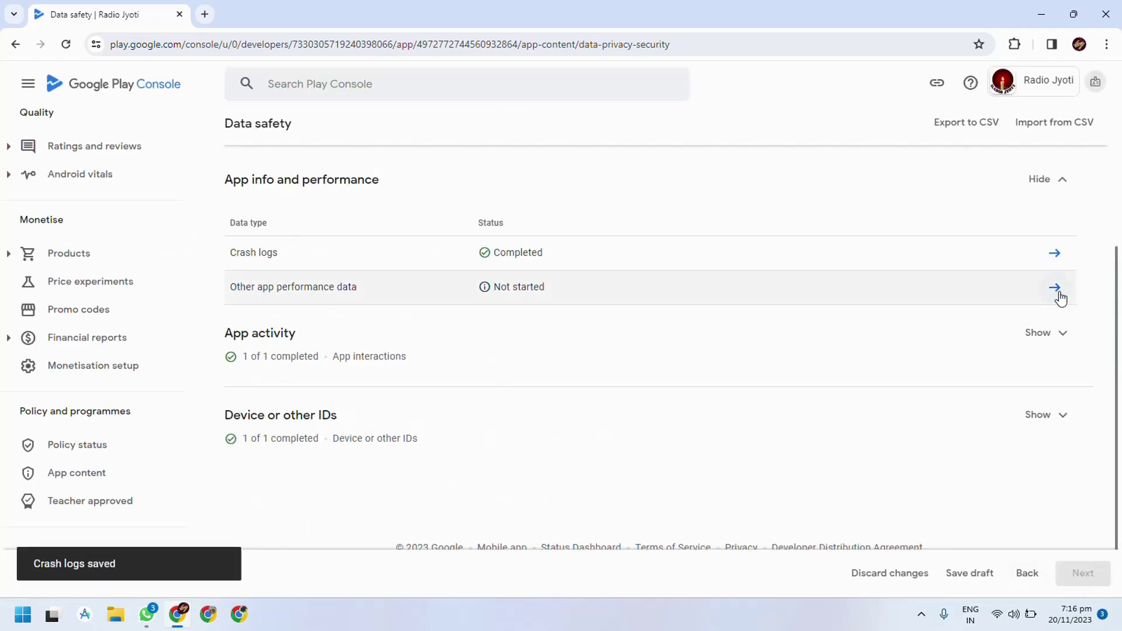
# Declare Other app performance data as collected and shared, processed ephemerally, with data collection required
pyautogui.click(1053, 290)
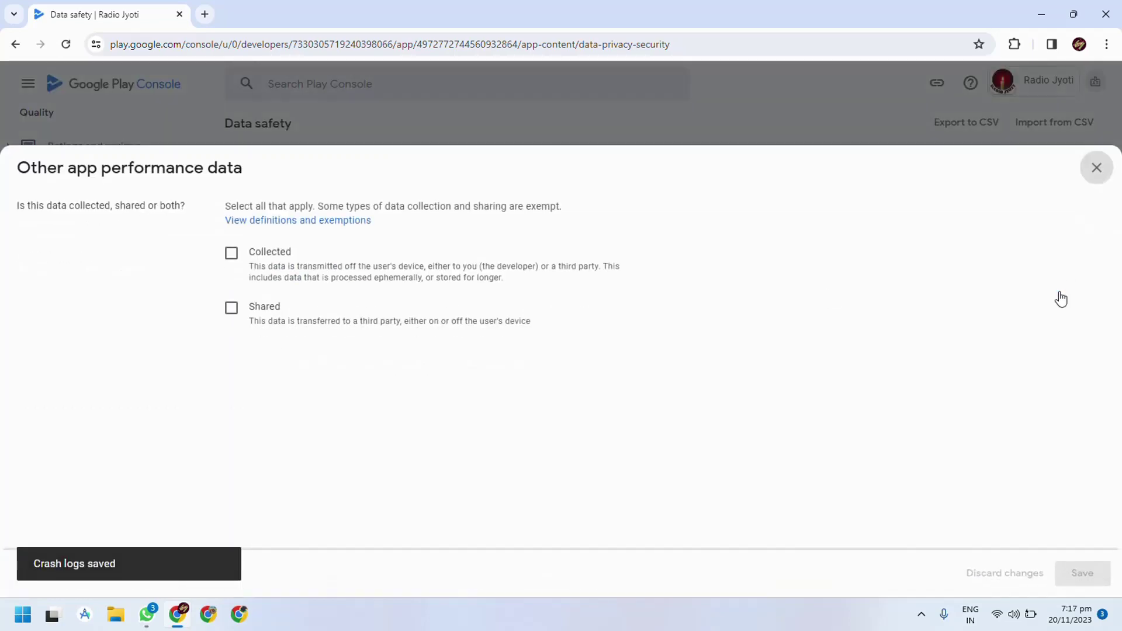
pyautogui.click(233, 253)
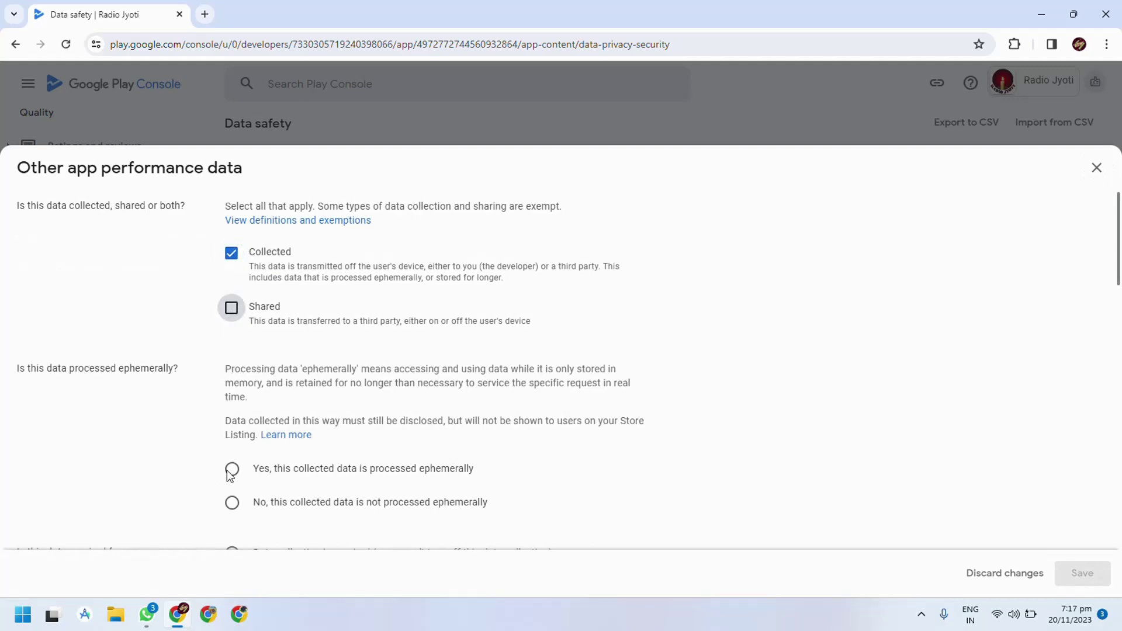
pyautogui.click(232, 470)
pyautogui.scroll(-5, 164, 447)
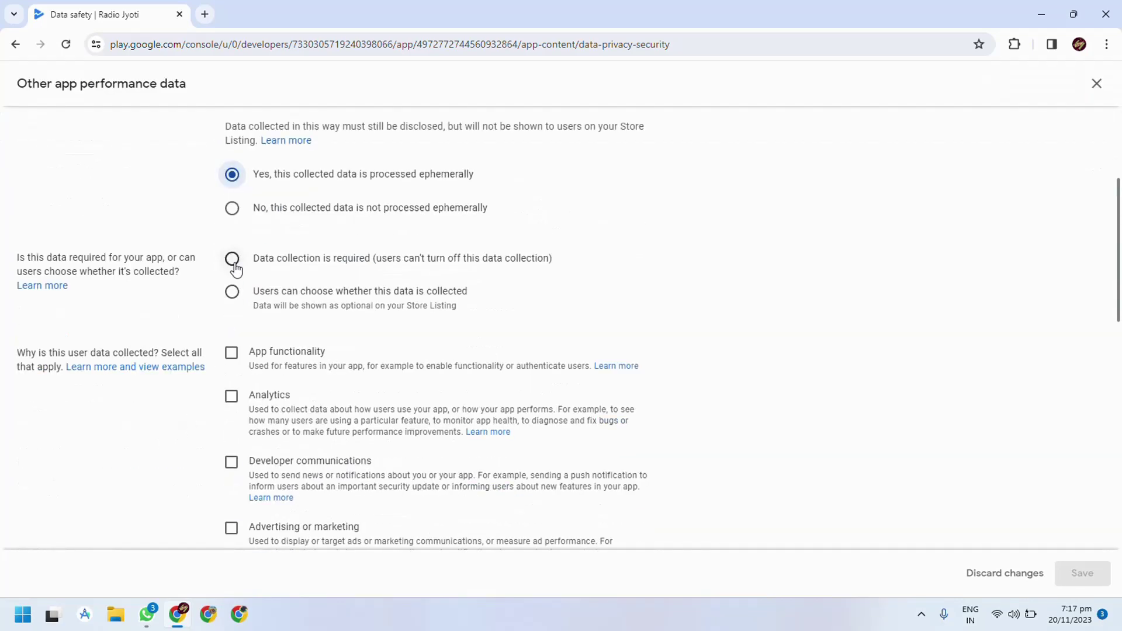
pyautogui.click(232, 259)
# Select App functionality and Analytics as the reasons for collecting Other app performance data
pyautogui.click(232, 352)
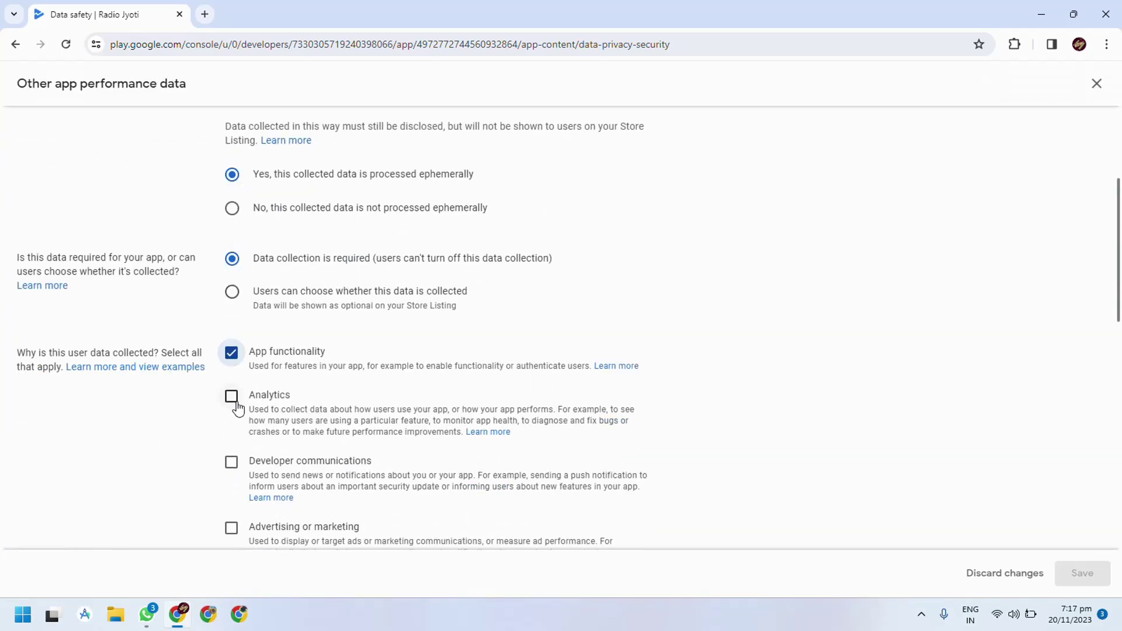
pyautogui.scroll(-4, 238, 409)
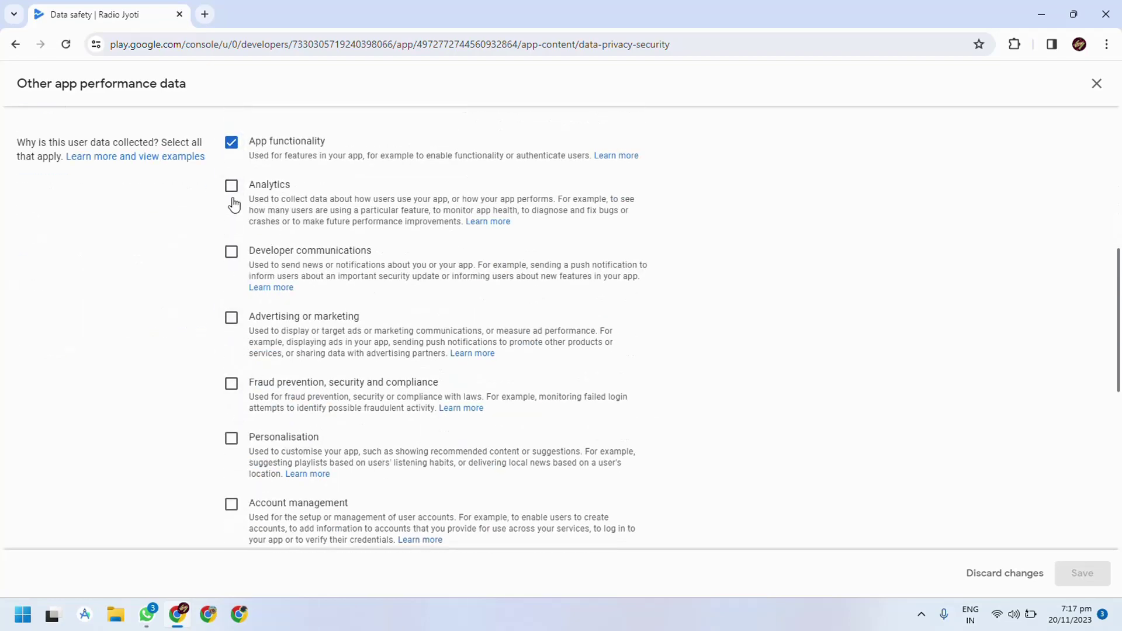
pyautogui.click(233, 196)
pyautogui.click(232, 196)
pyautogui.click(232, 196)
# Select App functionality and Analytics as the reasons for sharing Other app performance data, and save the answers
pyautogui.scroll(-6, 214, 331)
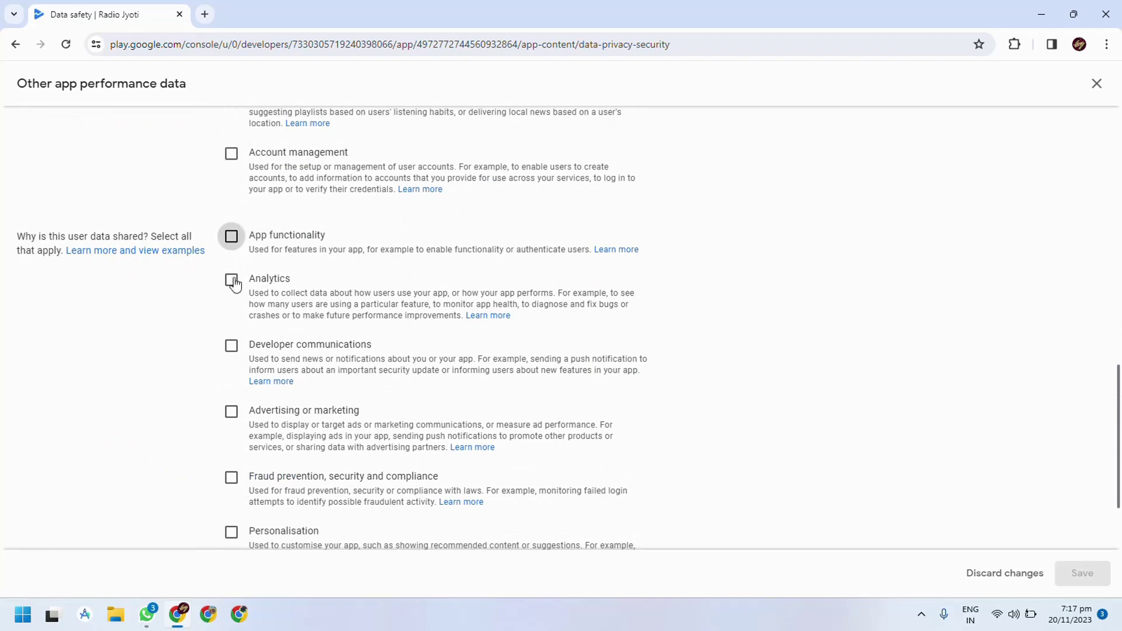
pyautogui.click(232, 236)
pyautogui.press('space')
pyautogui.scroll(-2, 163, 427)
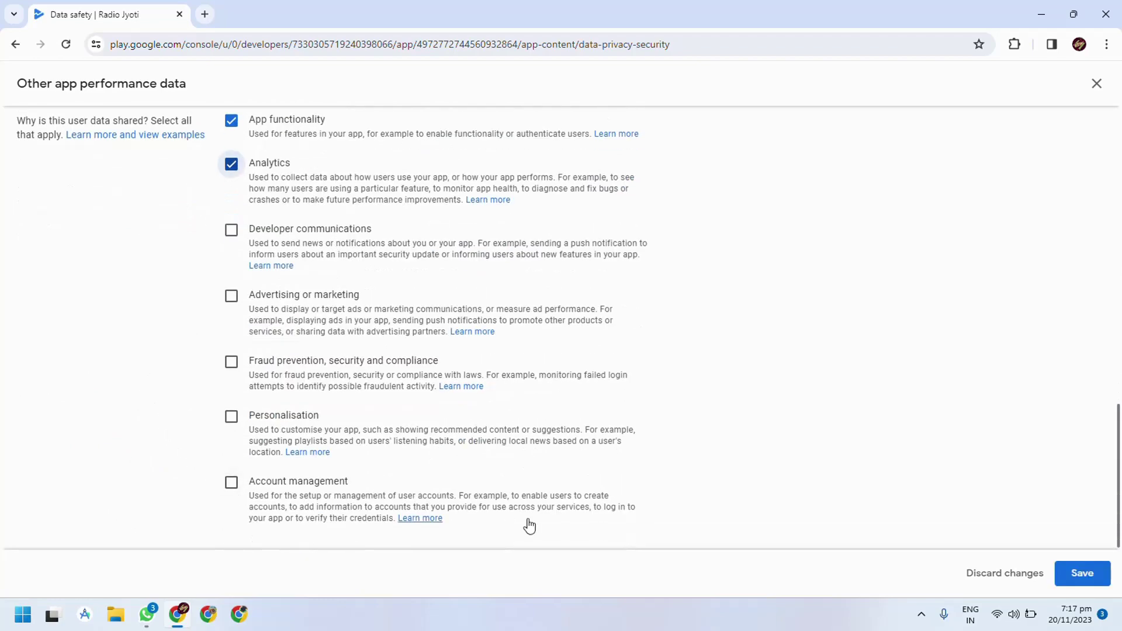
pyautogui.click(1077, 583)
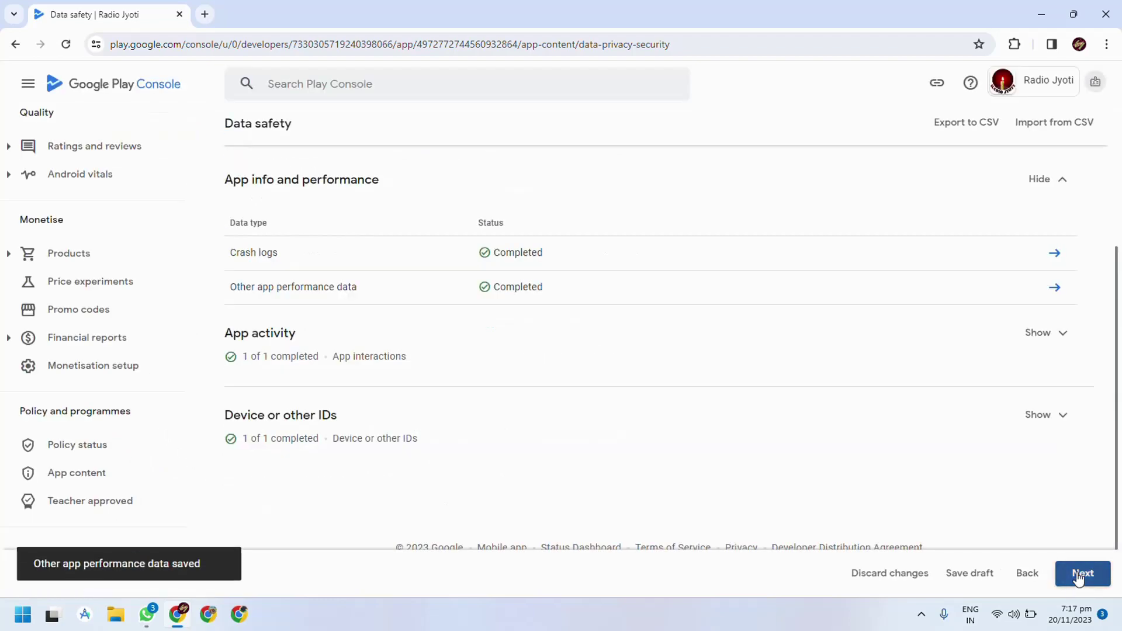
# Continue to the Store Listing preview and save the Data safety form without going to Publishing overview
pyautogui.click(1079, 576)
pyautogui.scroll(-5, 882, 391)
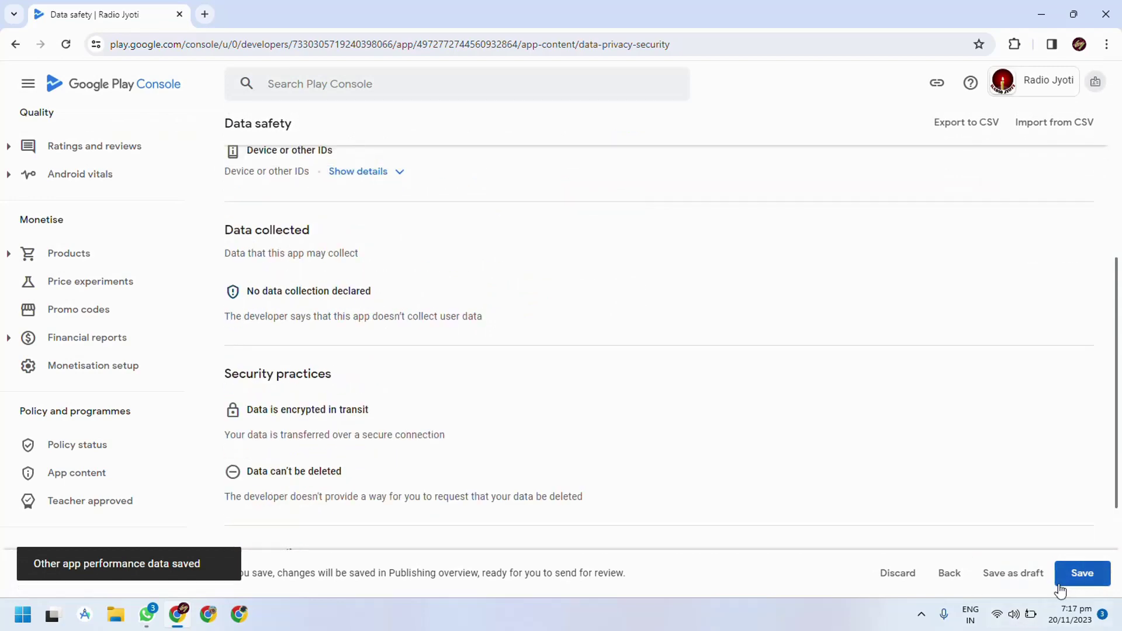
pyautogui.click(1077, 581)
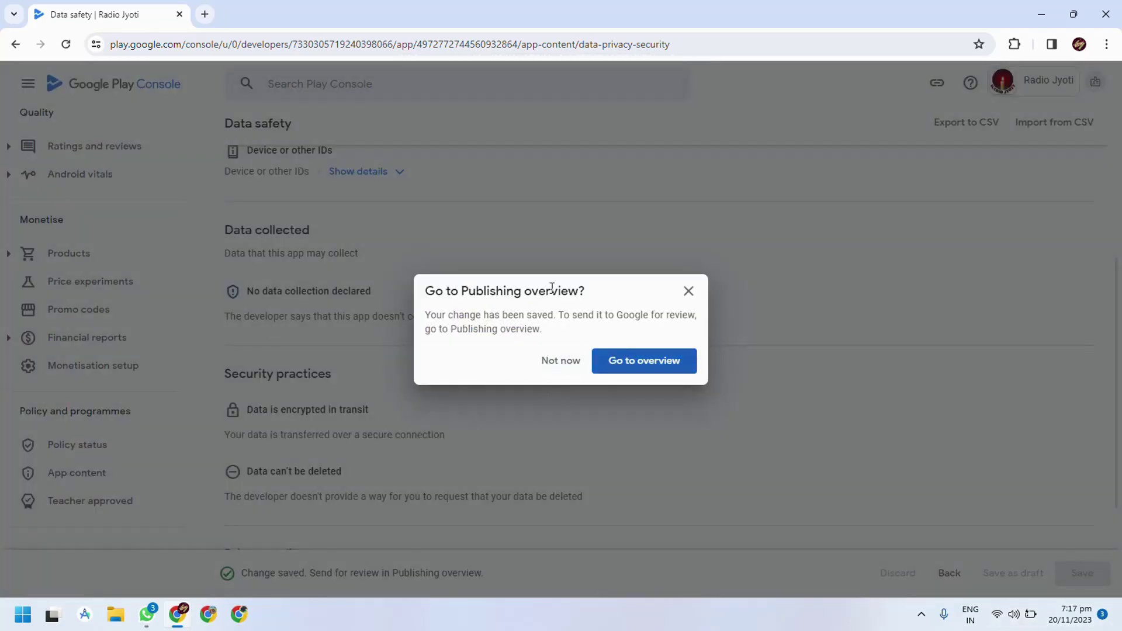
pyautogui.click(560, 361)
# Review the Store Listing preview and check the Data safety declaration's status in App content
pyautogui.scroll(-3, 527, 315)
pyautogui.scroll(8, 405, 359)
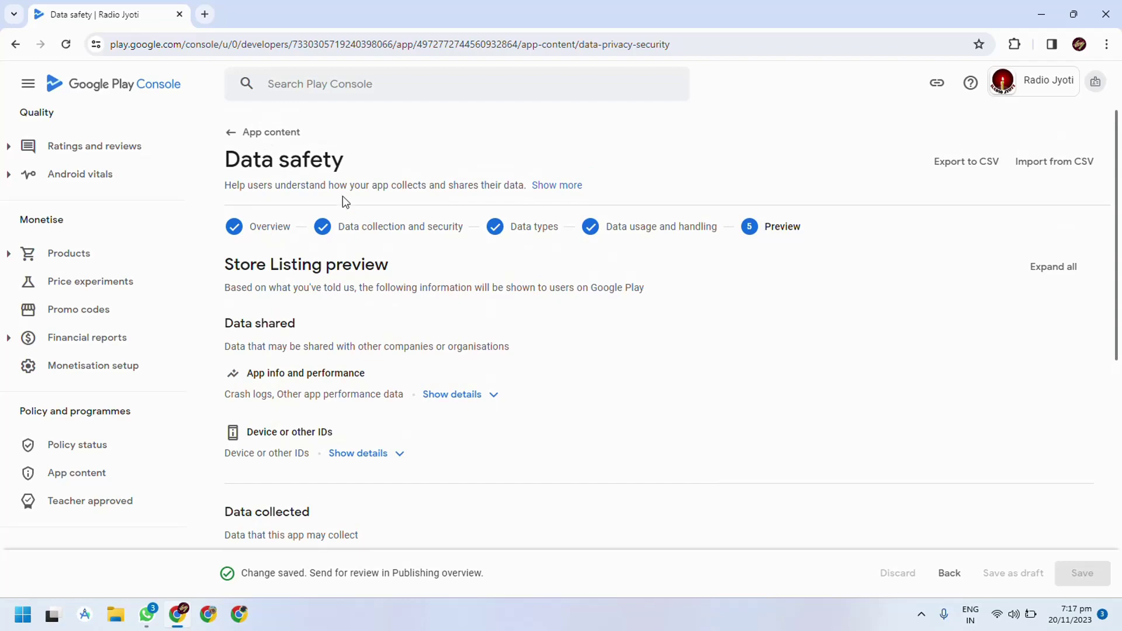
pyautogui.scroll(-8, 714, 406)
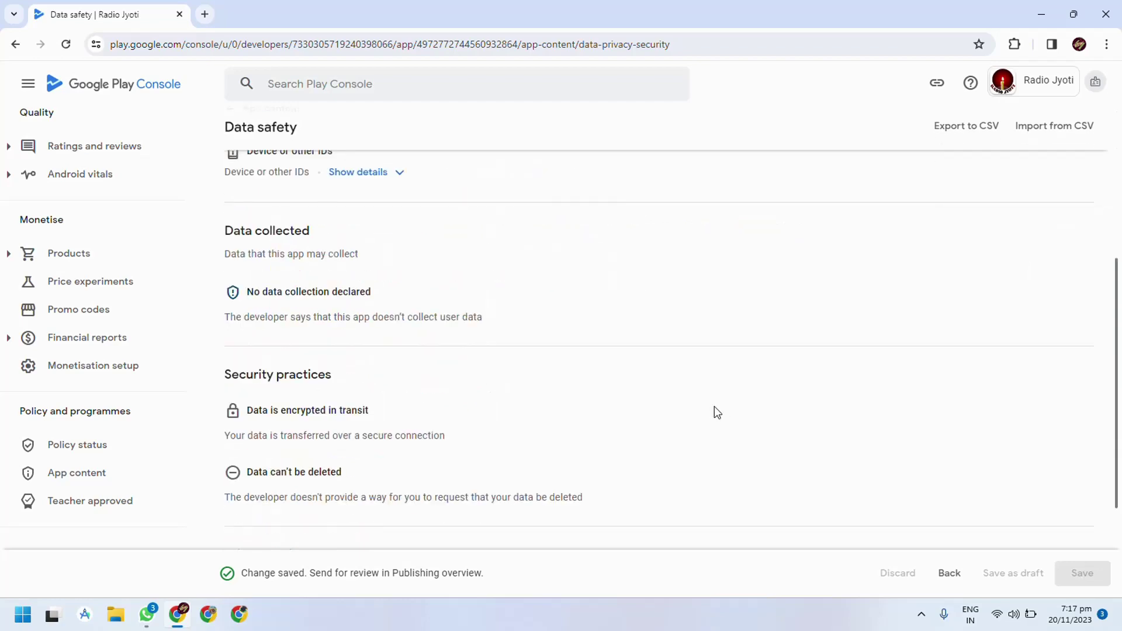
pyautogui.click(84, 479)
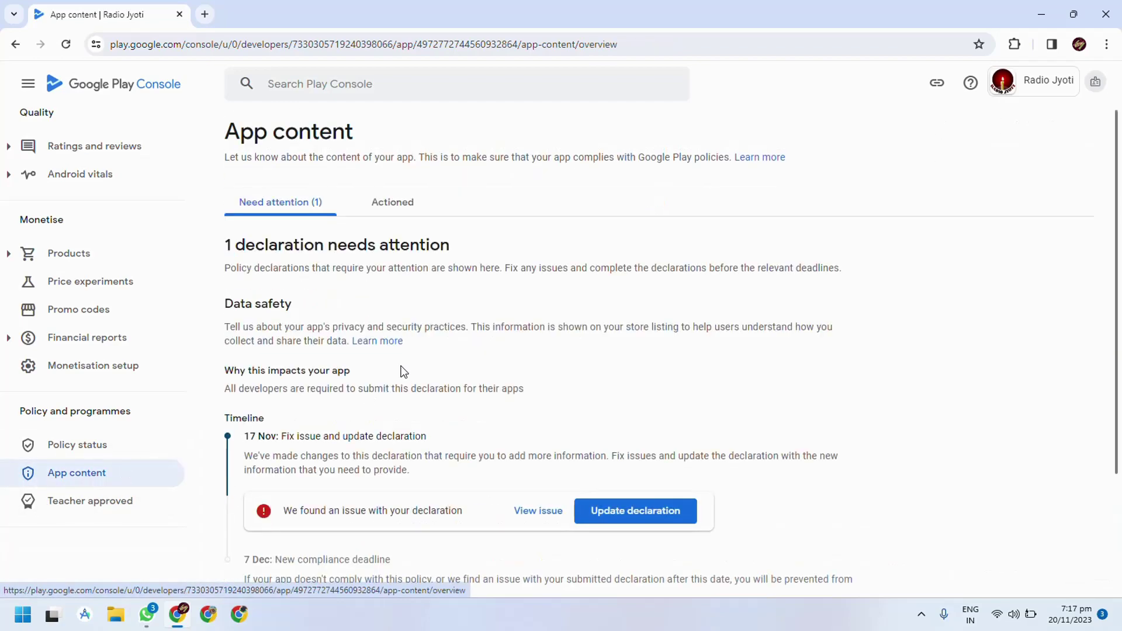
pyautogui.scroll(-3, 260, 315)
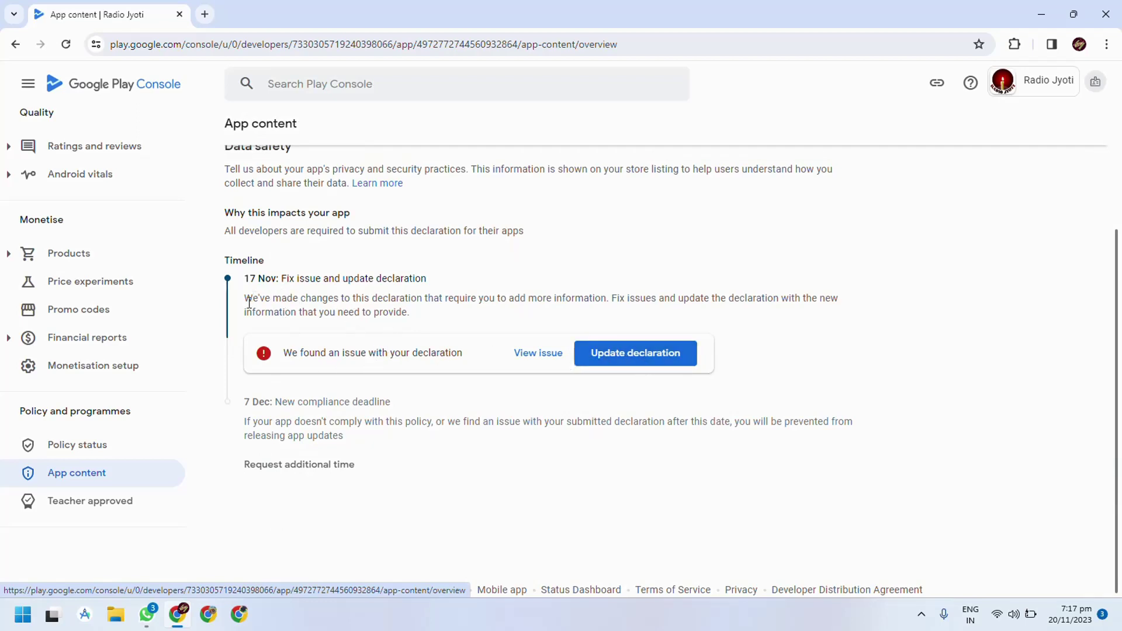
# Reopen the Data safety declaration and go through its pages up to Data types
pyautogui.click(645, 356)
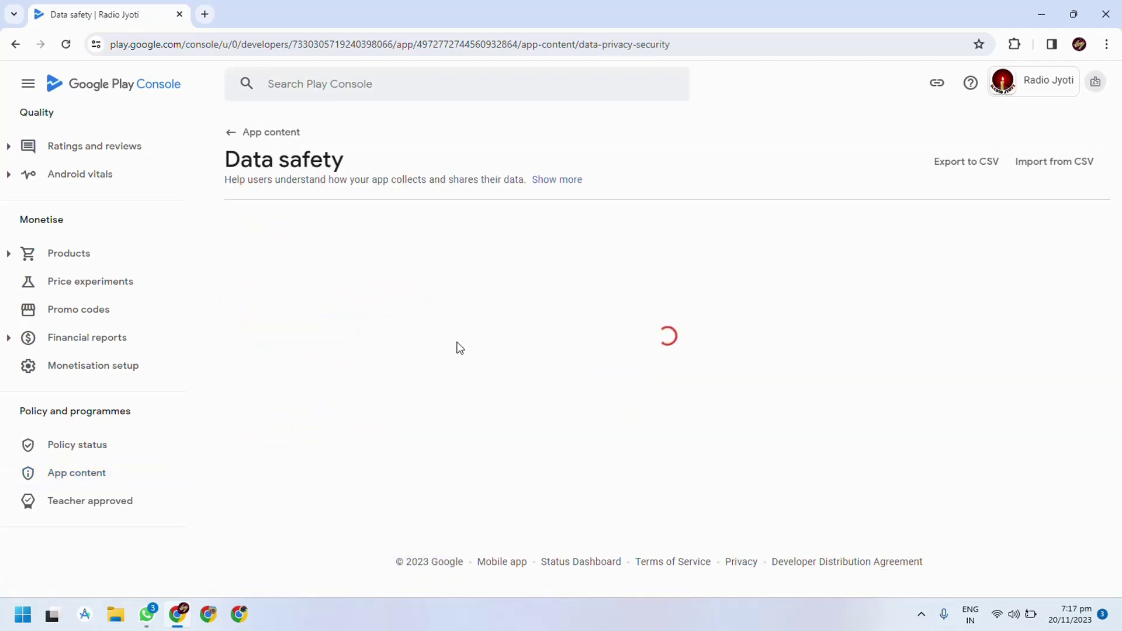
pyautogui.scroll(-6, 642, 498)
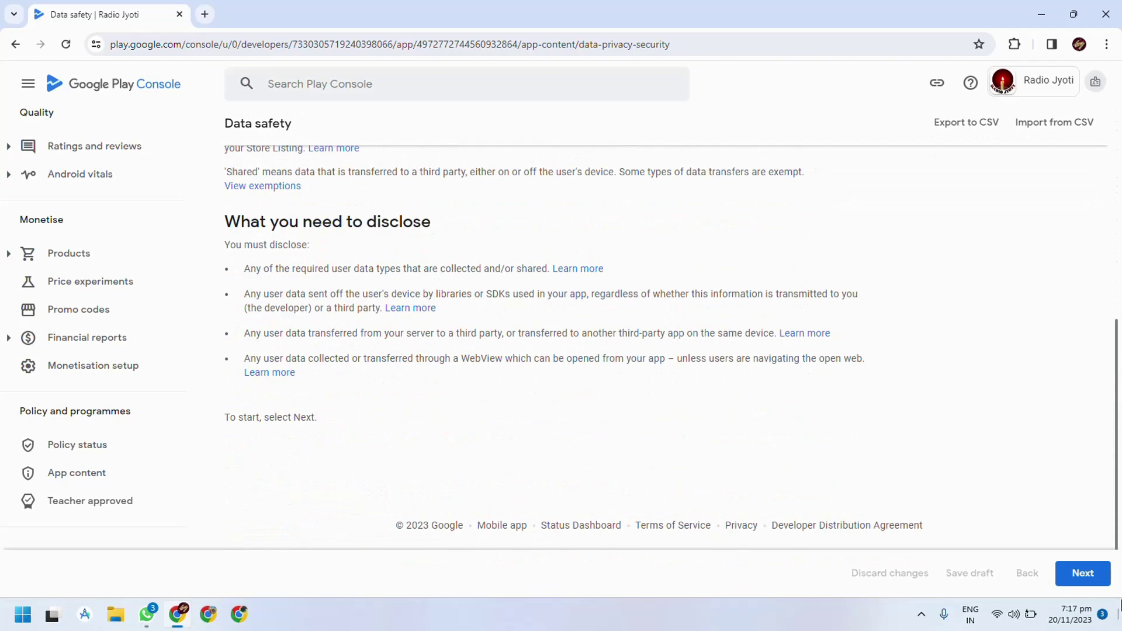
pyautogui.click(1082, 573)
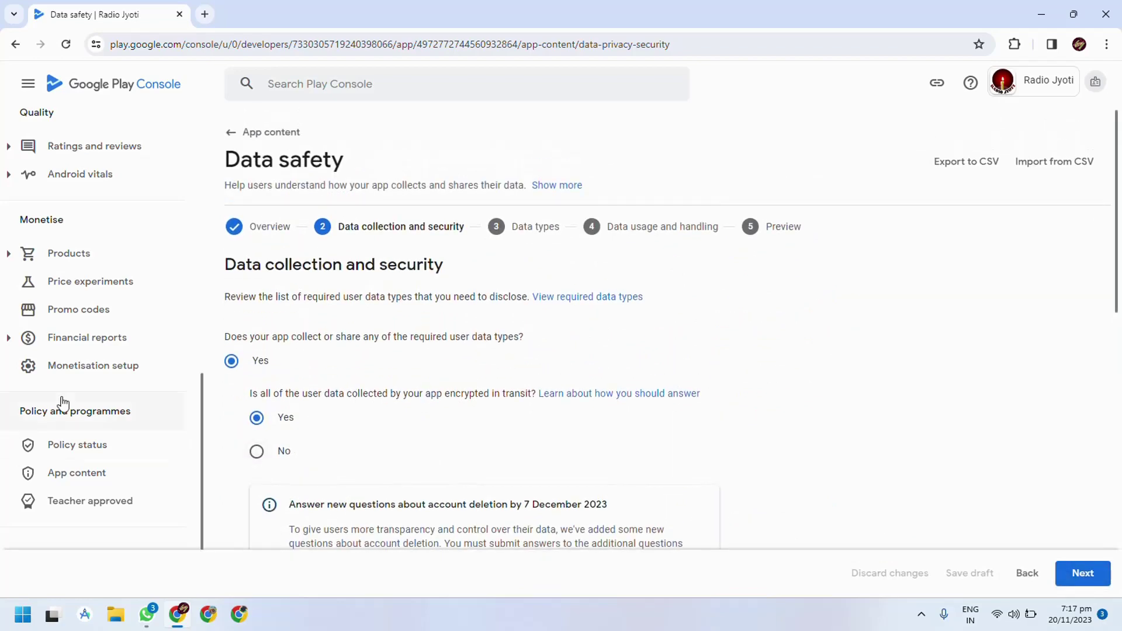
pyautogui.click(1088, 573)
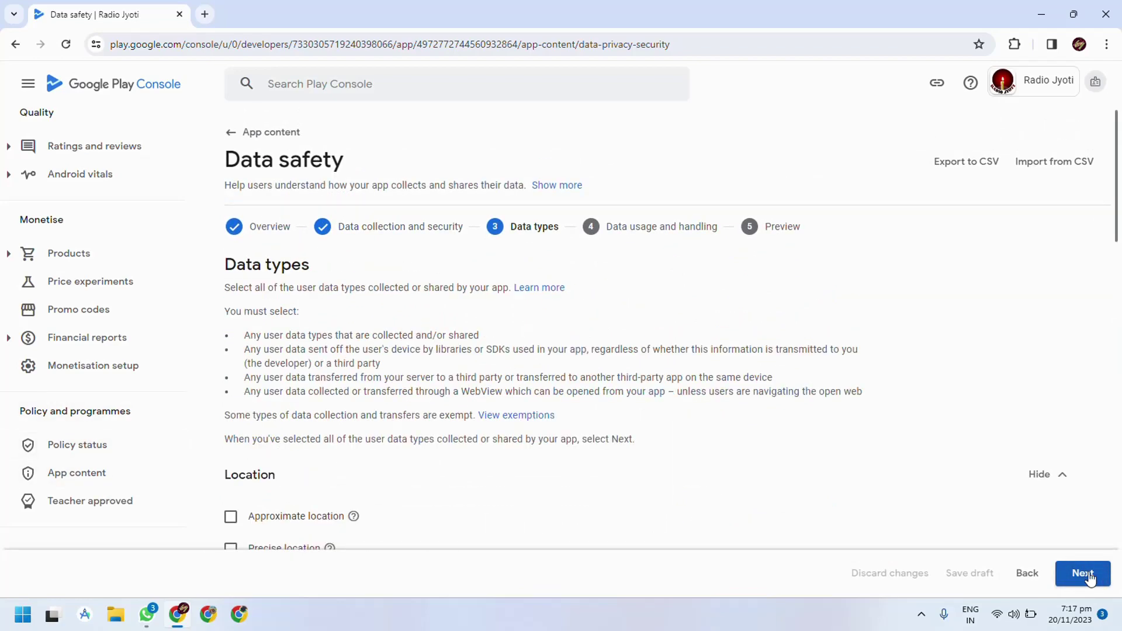
pyautogui.scroll(-5, 539, 492)
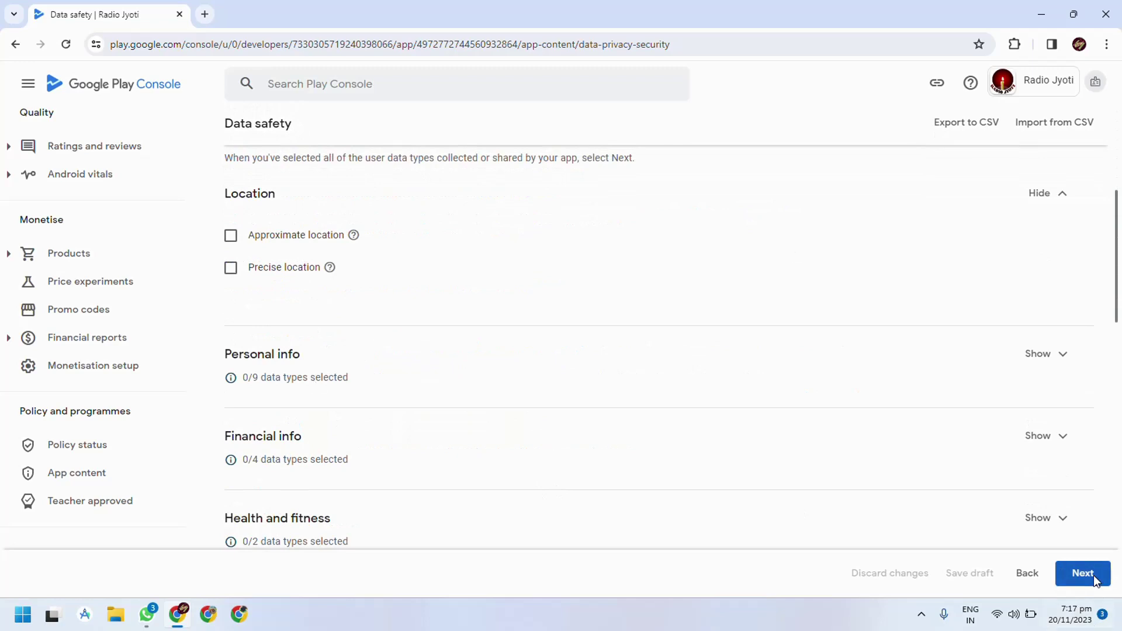
# Check the app's policy status and review the actioned App content declarations, expanding Advertising ID
pyautogui.click(78, 447)
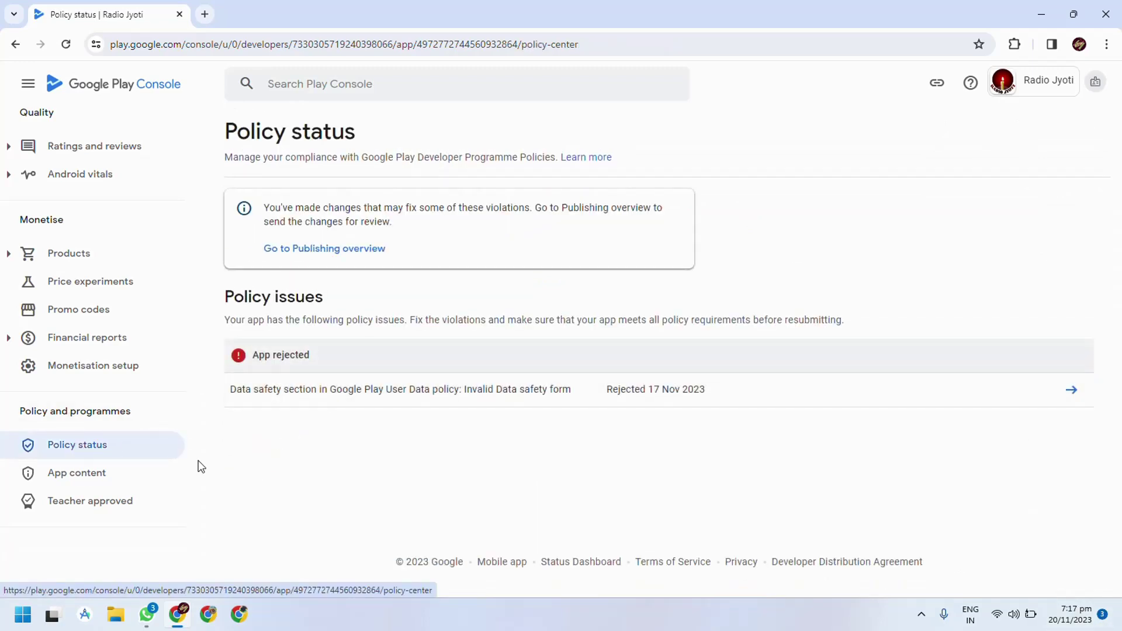
pyautogui.click(76, 476)
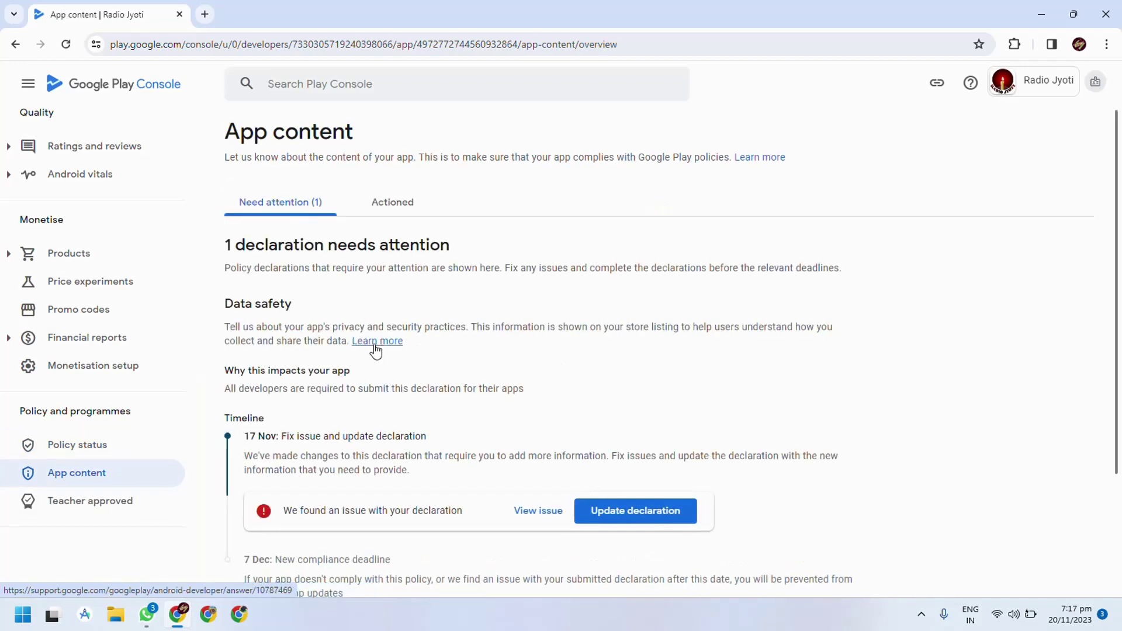
pyautogui.click(388, 209)
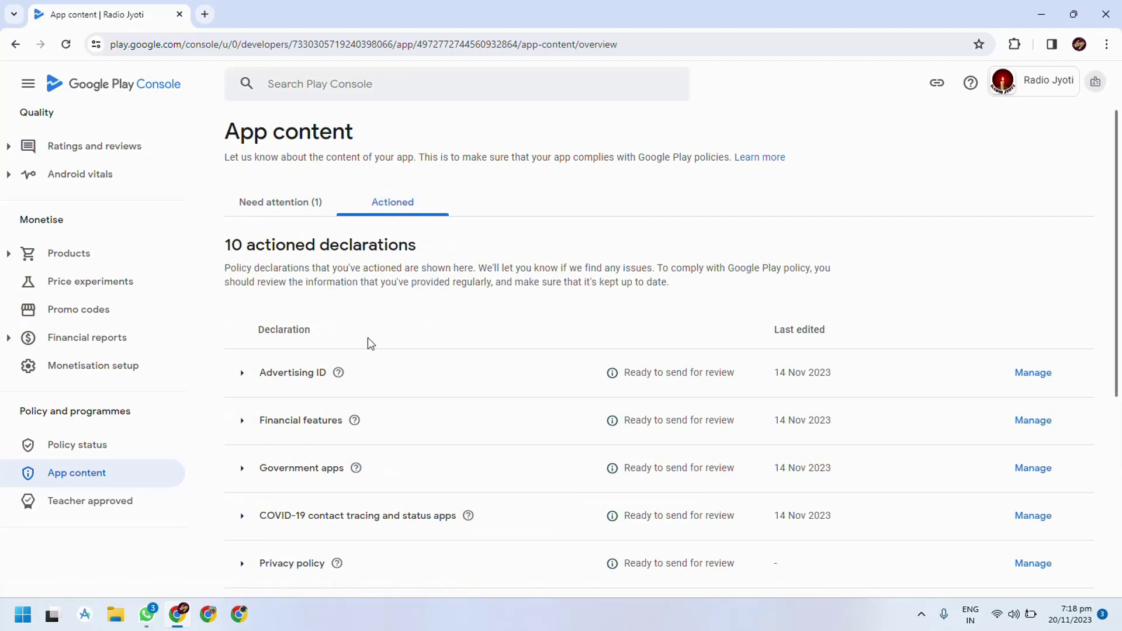
pyautogui.scroll(-5, 301, 399)
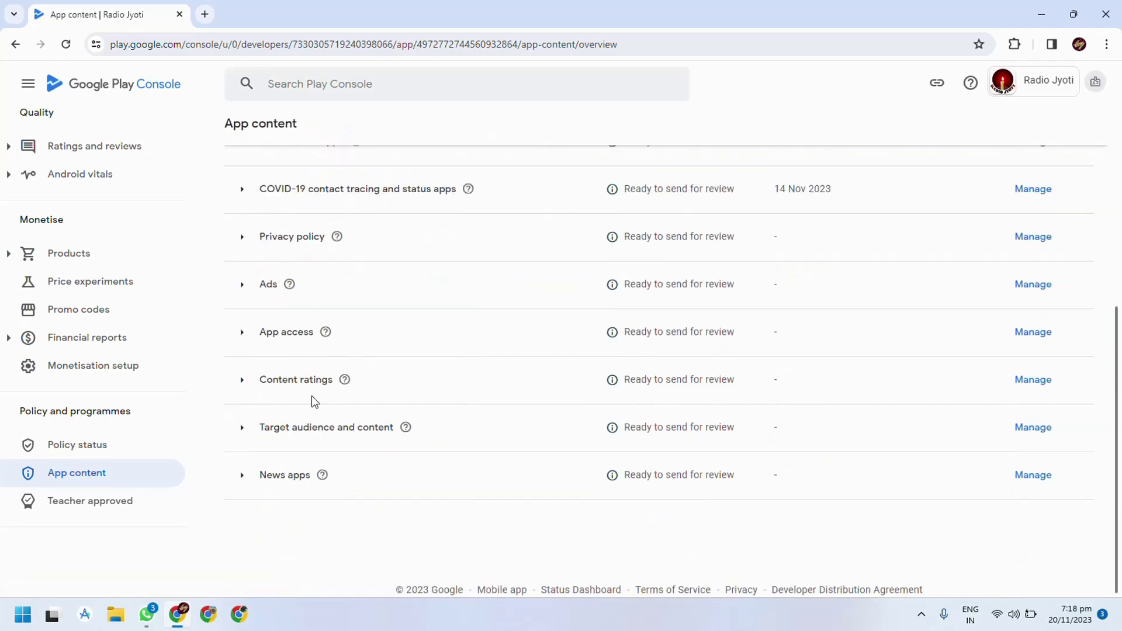
pyautogui.scroll(5, 314, 401)
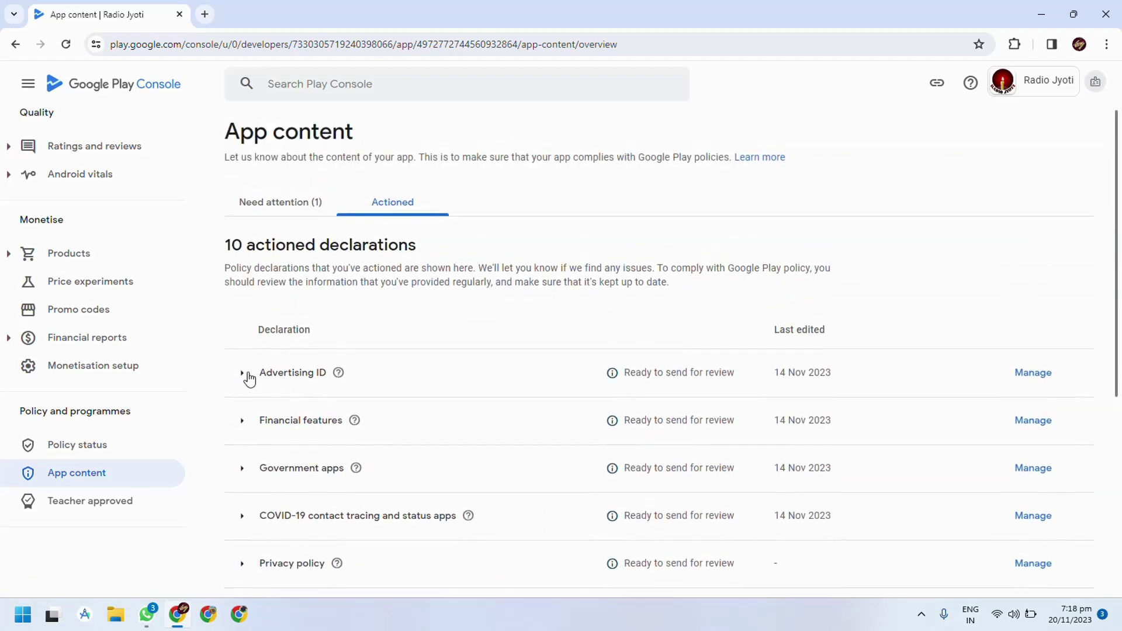
pyautogui.click(245, 378)
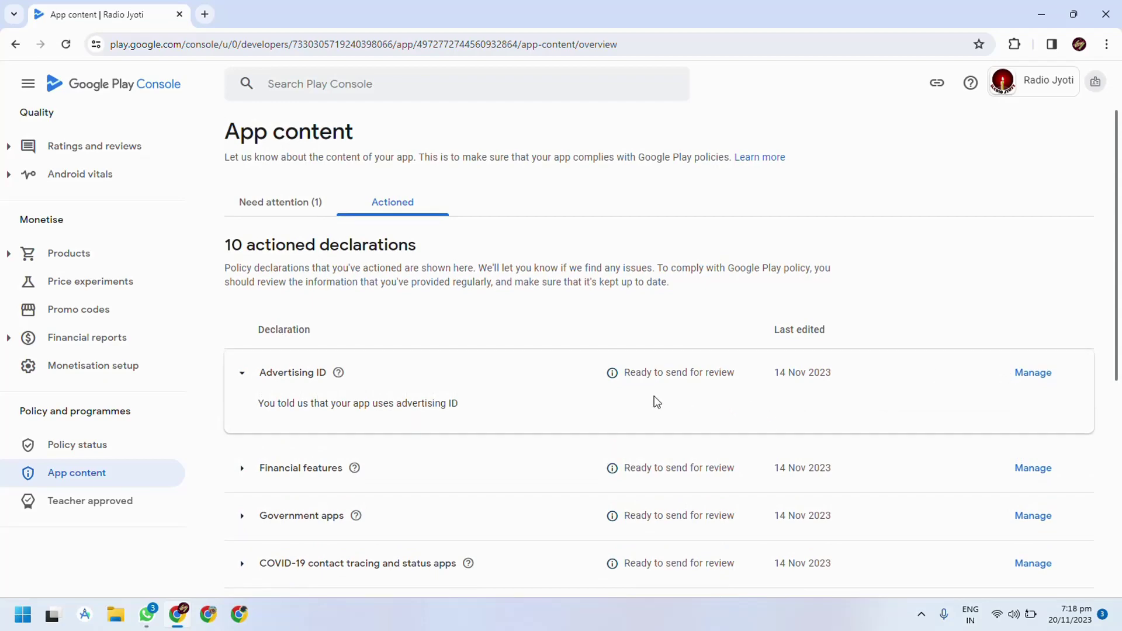
pyautogui.scroll(-5, 718, 433)
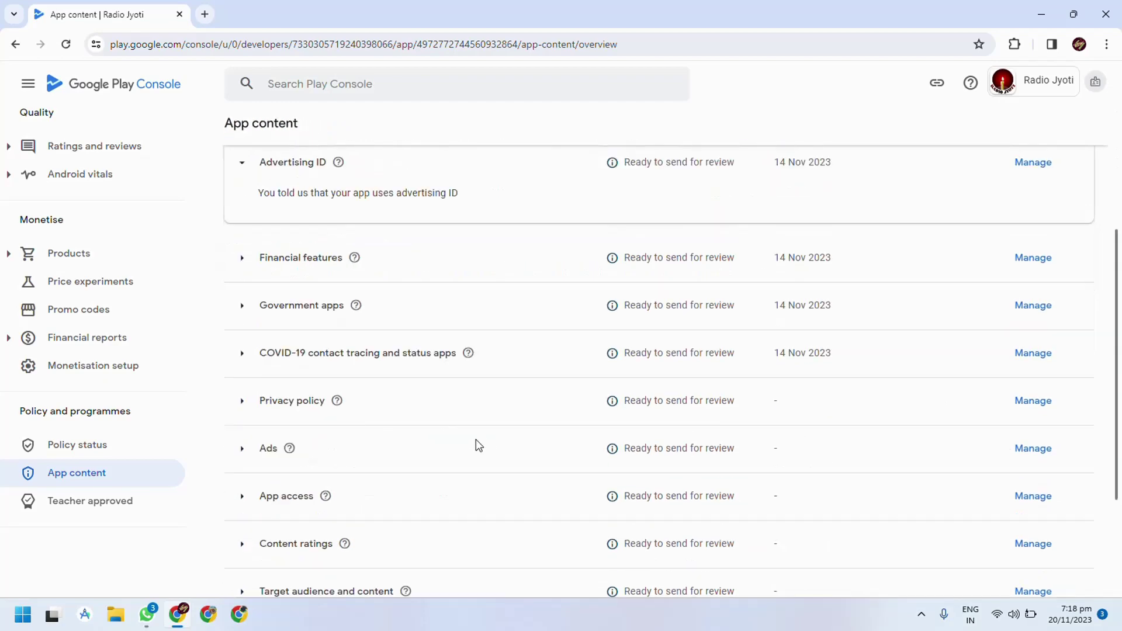
# Open the App access declaration and review which access restriction option is selected
pyautogui.click(1046, 344)
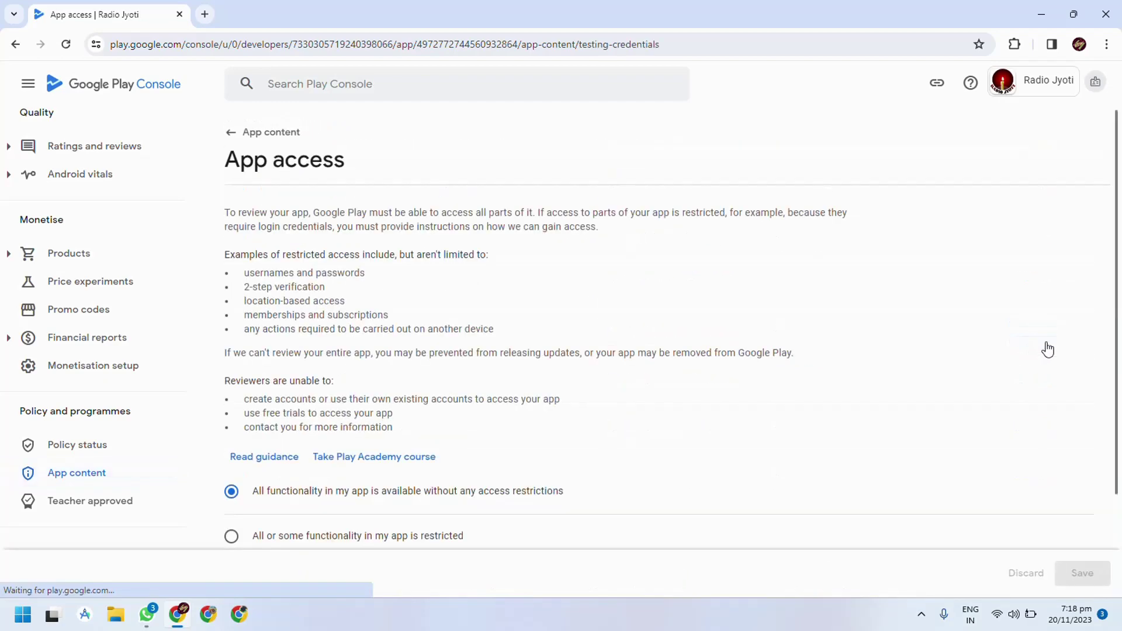
pyautogui.scroll(-3, 377, 402)
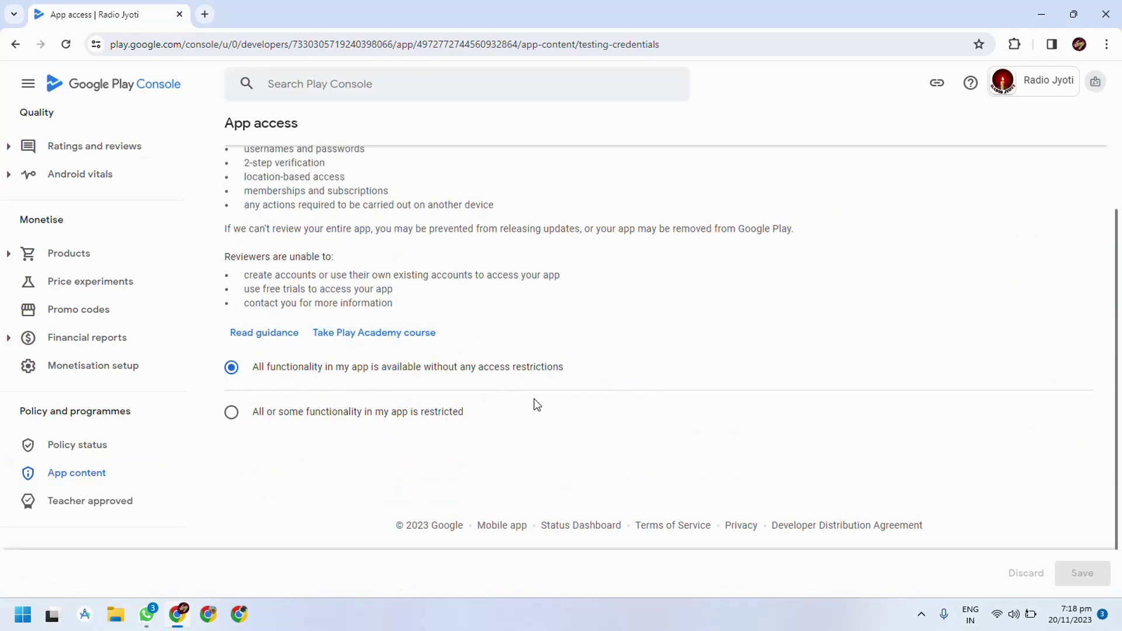
pyautogui.scroll(3, 537, 404)
# Open Publishing overview, go through its introduction, and send the 14 ready changes to Google for review
pyautogui.scroll(10, 121, 310)
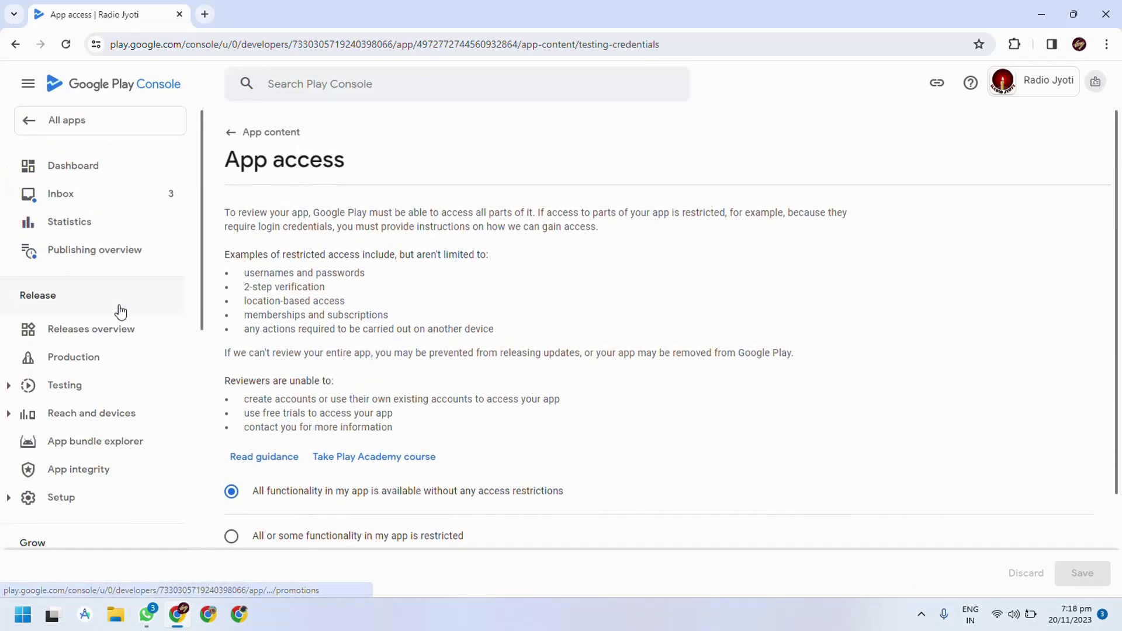
pyautogui.click(77, 261)
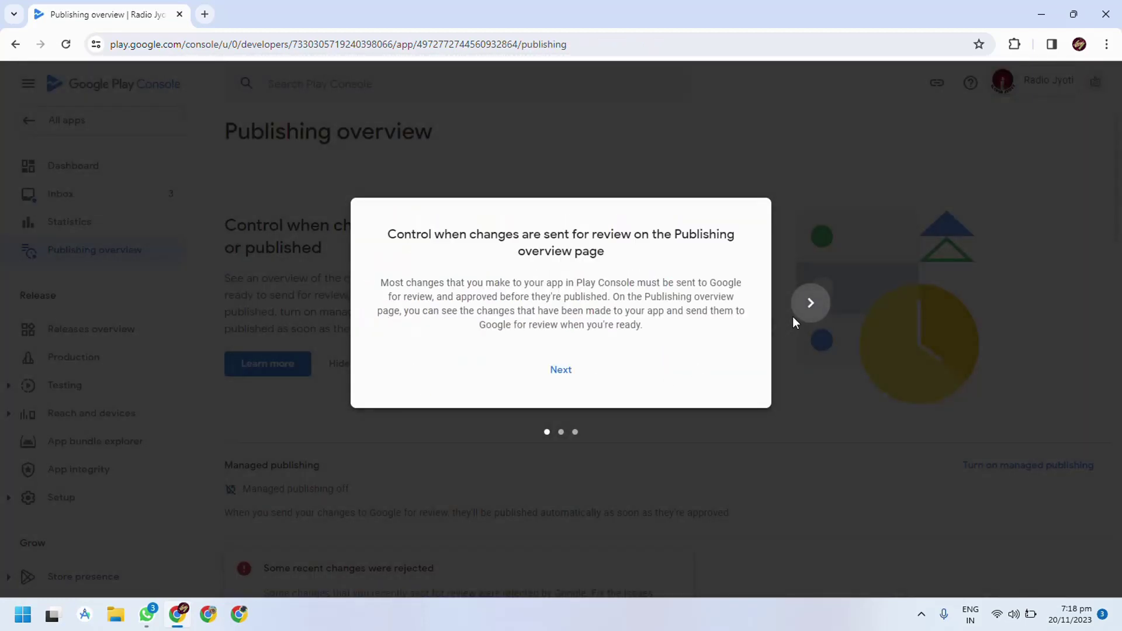
pyautogui.click(811, 304)
pyautogui.click(813, 306)
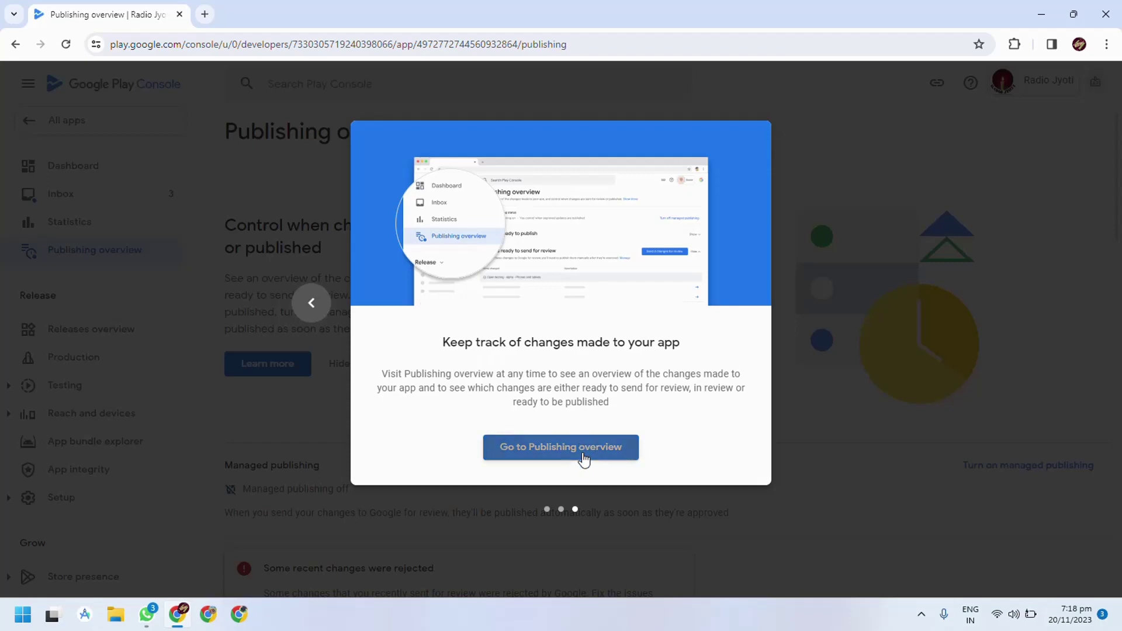
pyautogui.click(583, 458)
pyautogui.scroll(-6, 291, 402)
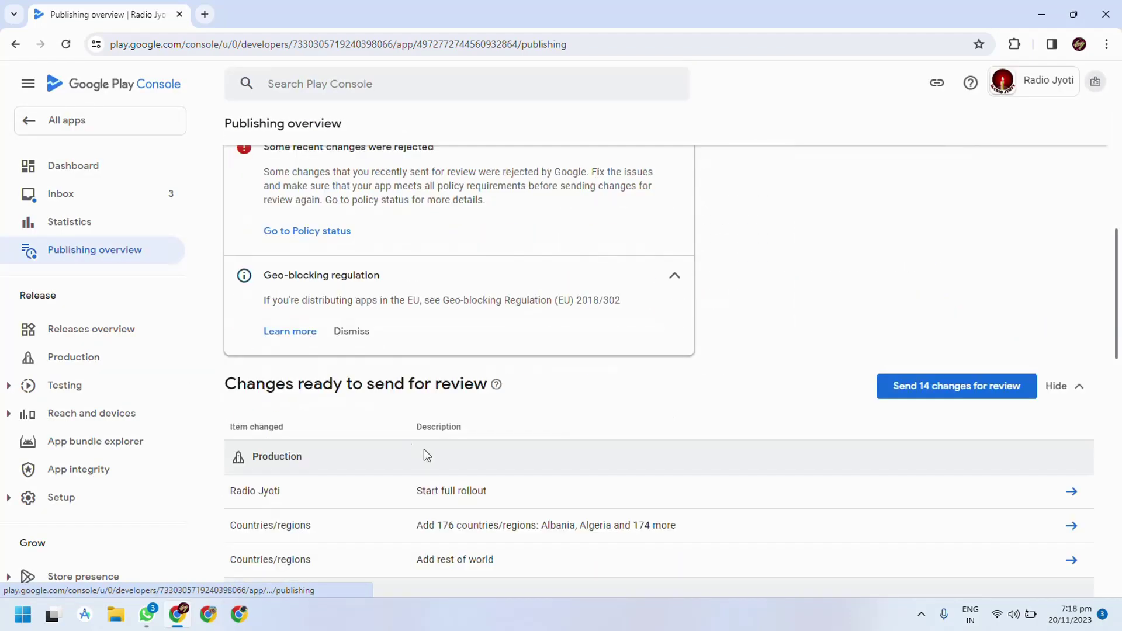
pyautogui.click(947, 395)
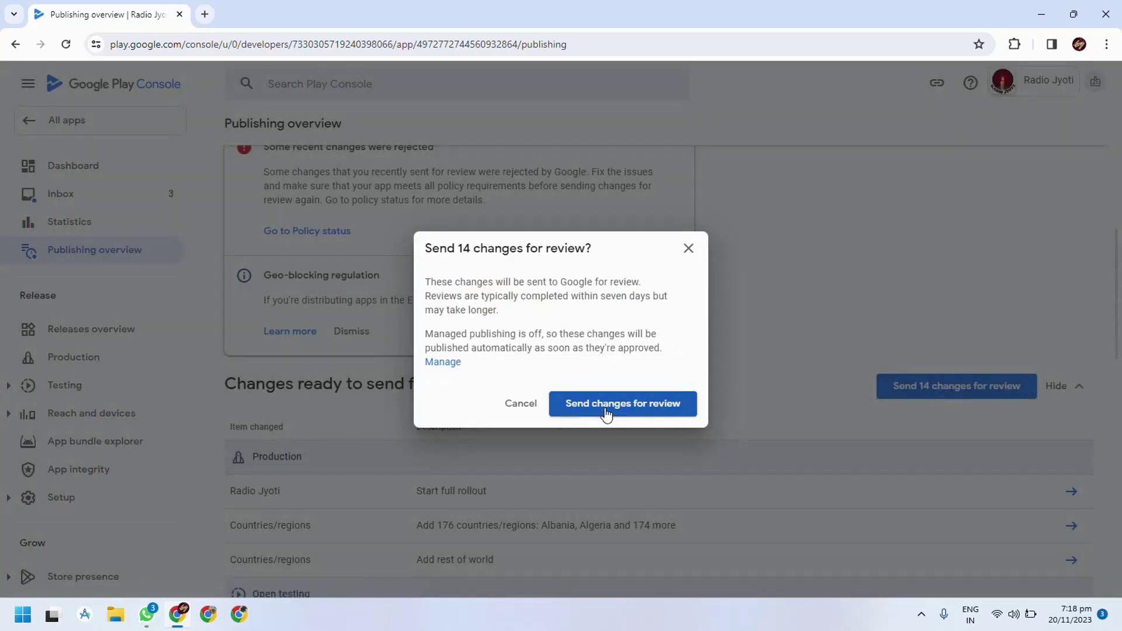
pyautogui.click(640, 409)
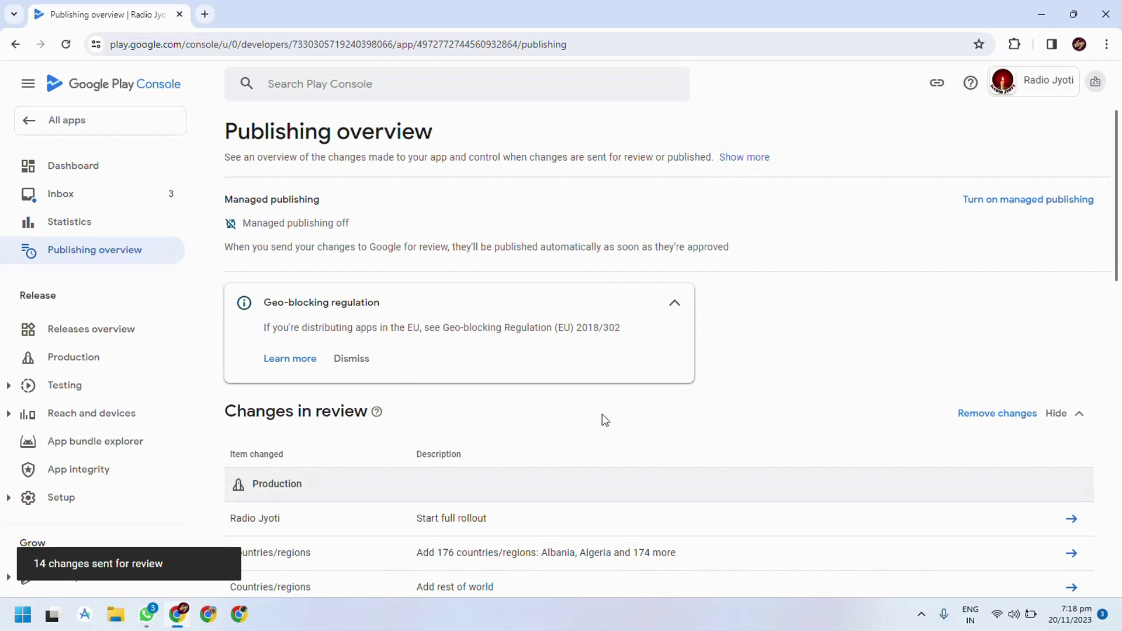
# Check the app's update status on its Dashboard and in the all-apps list, then reopen the Radio Jyoti app
pyautogui.click(124, 175)
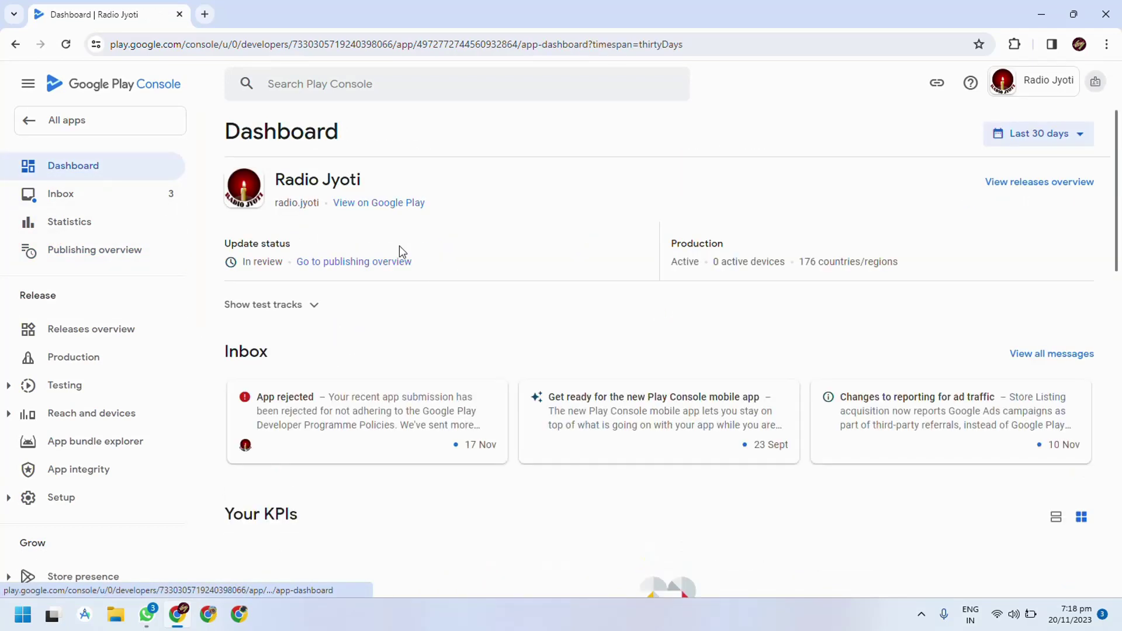
pyautogui.moveTo(286, 264); pyautogui.dragTo(242, 261)
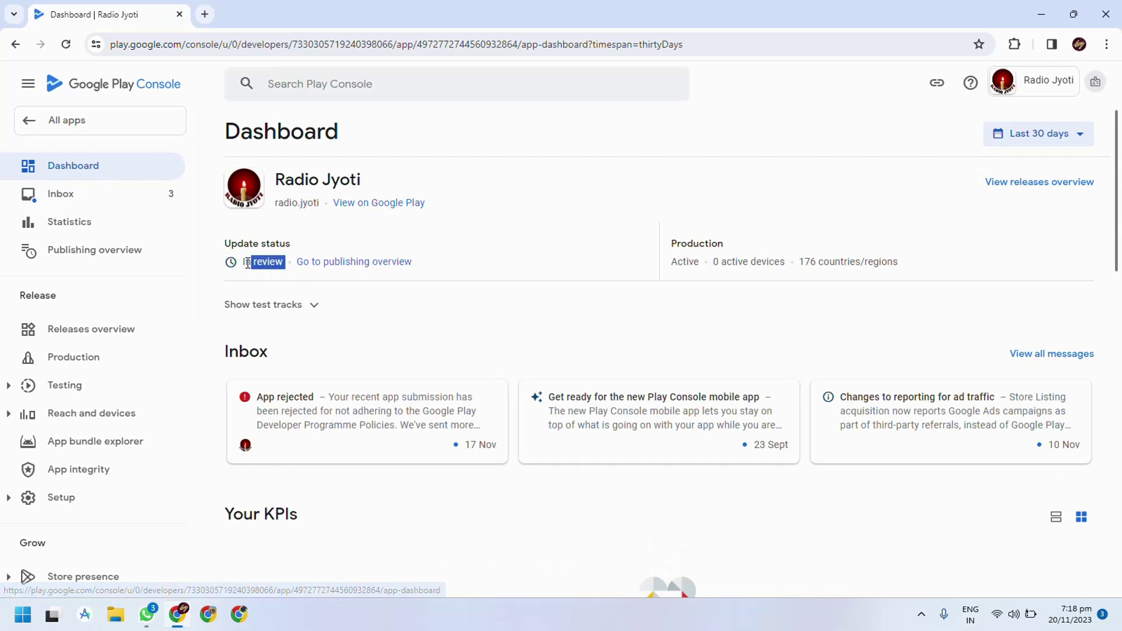
pyautogui.click(91, 132)
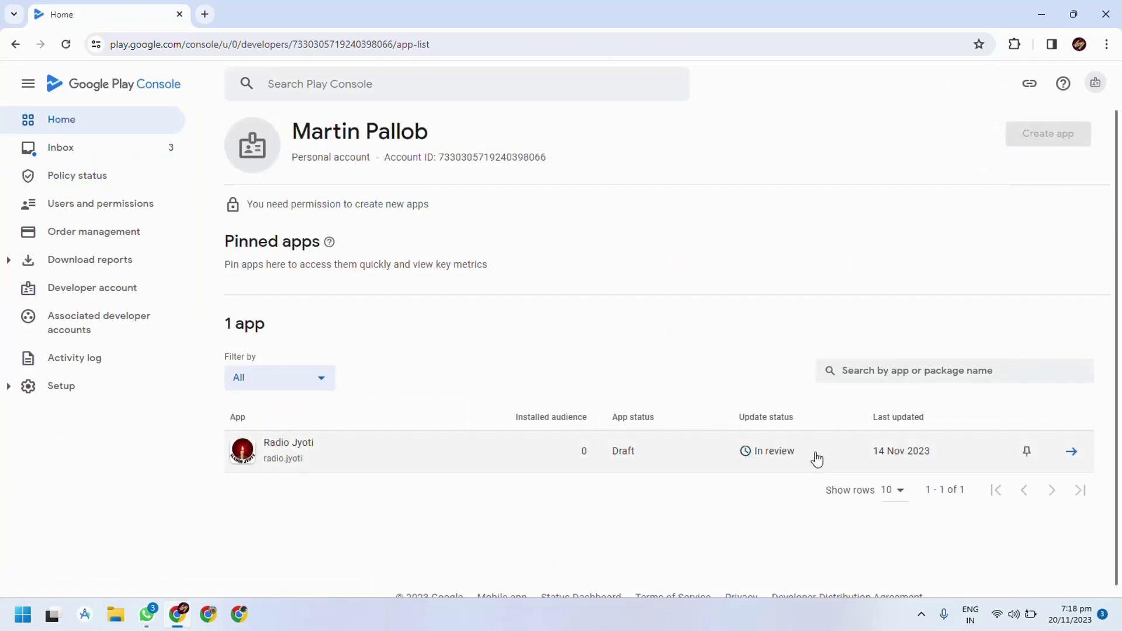
pyautogui.moveTo(814, 458); pyautogui.dragTo(734, 461)
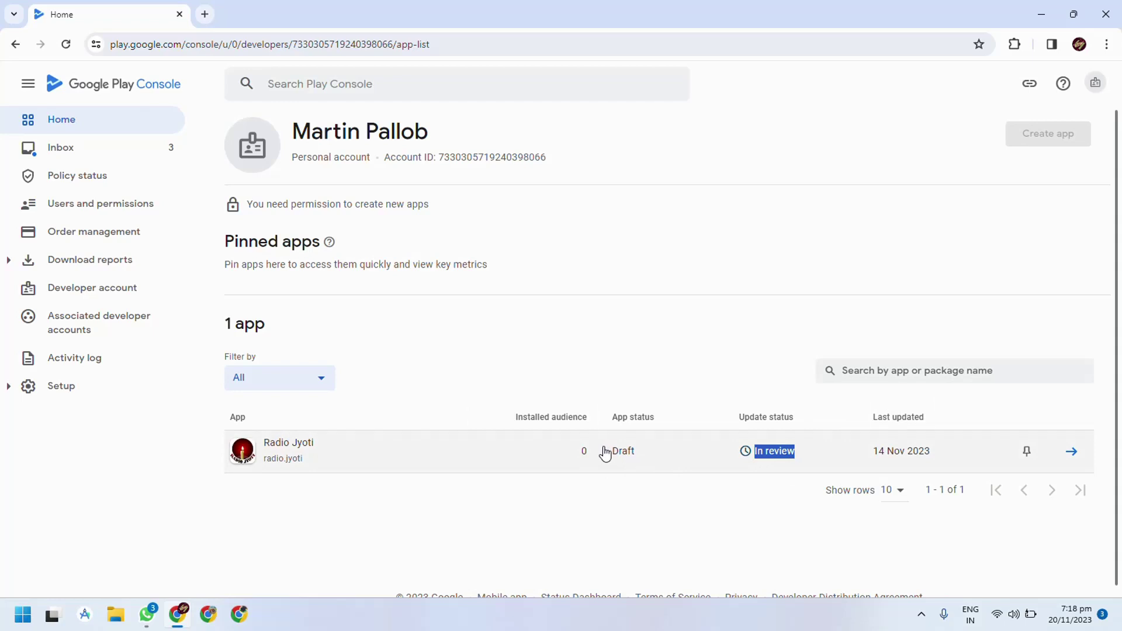
pyautogui.moveTo(605, 453); pyautogui.dragTo(643, 455)
pyautogui.click(644, 455)
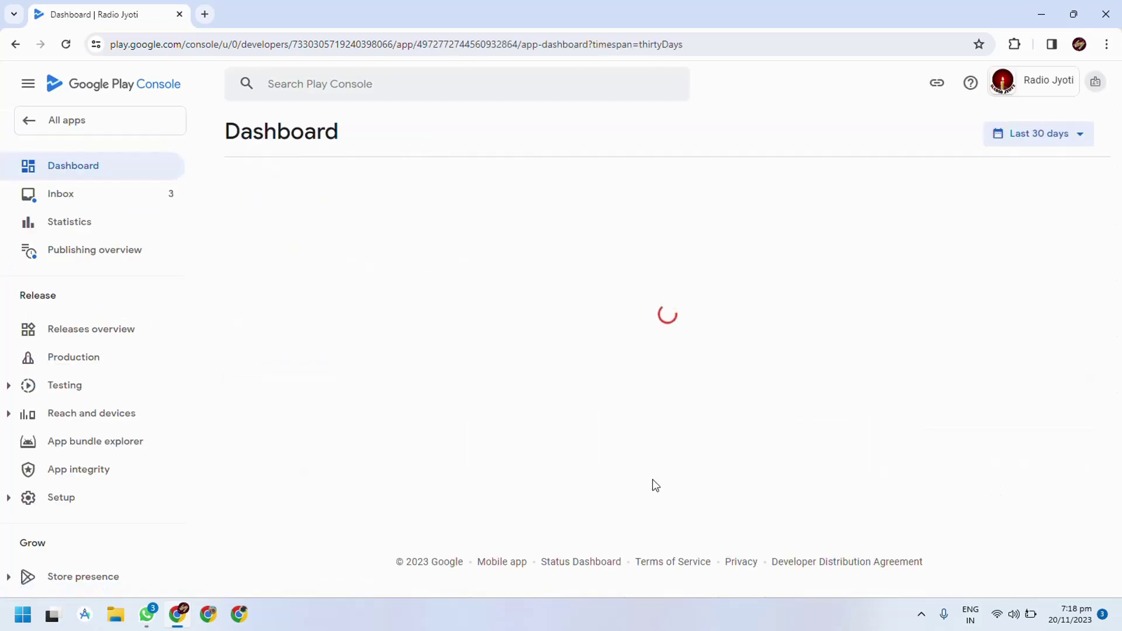